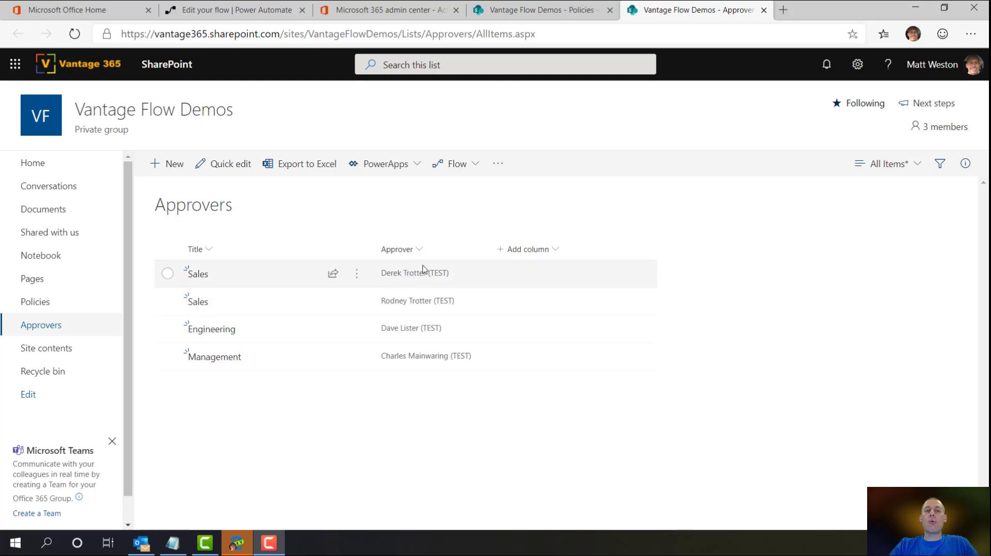
- Review the Approvers list and the Policies library's Department column, and switch to the Policy Approval flow in Power Automate
{"action": "mouse_move", "coordinate": [436, 276]}
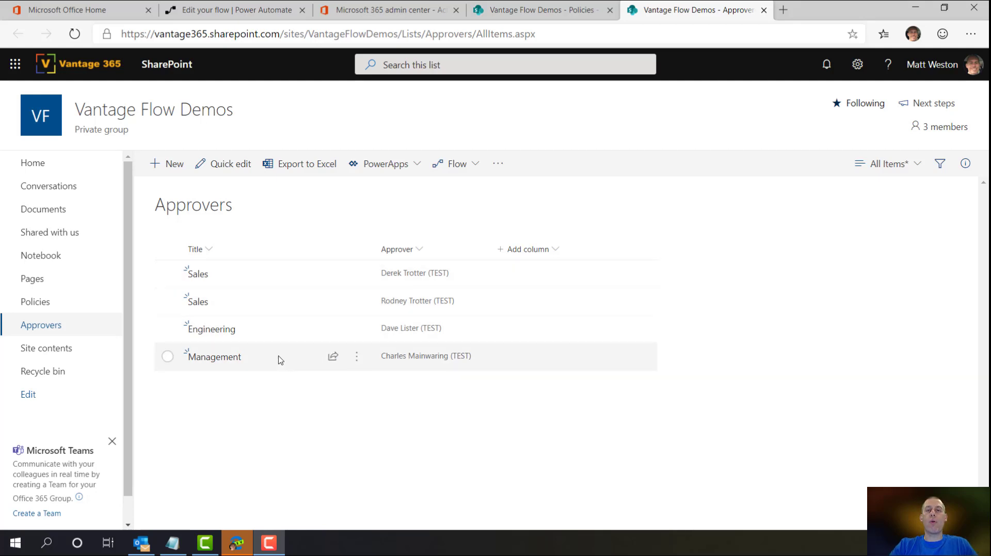
{"action": "left_click", "coordinate": [566, 18]}
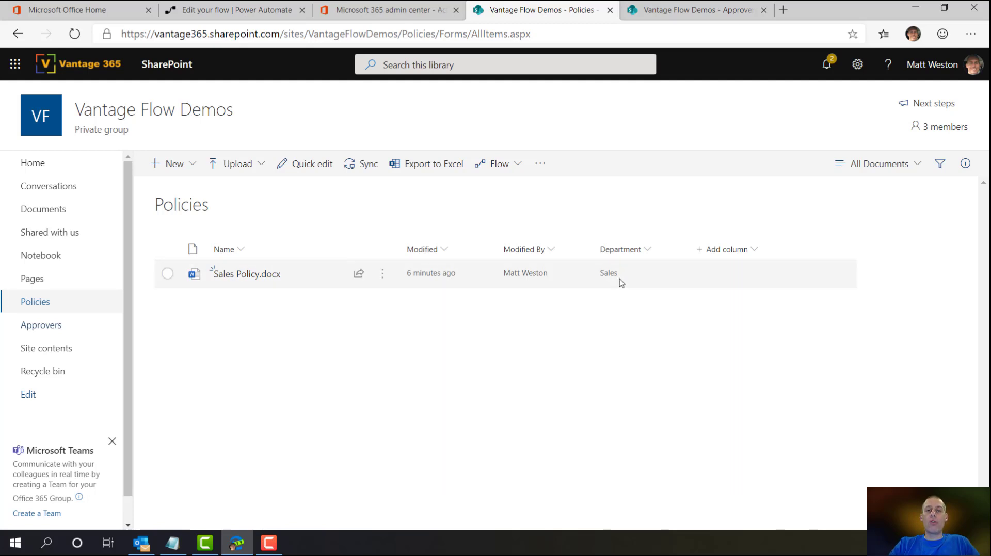
{"action": "left_click", "coordinate": [689, 10]}
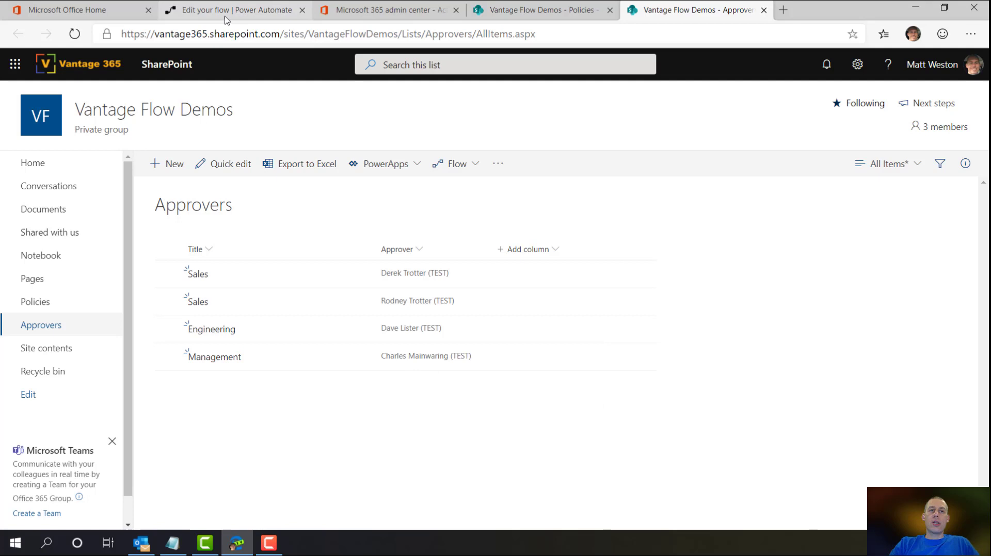
{"action": "left_click", "coordinate": [247, 19]}
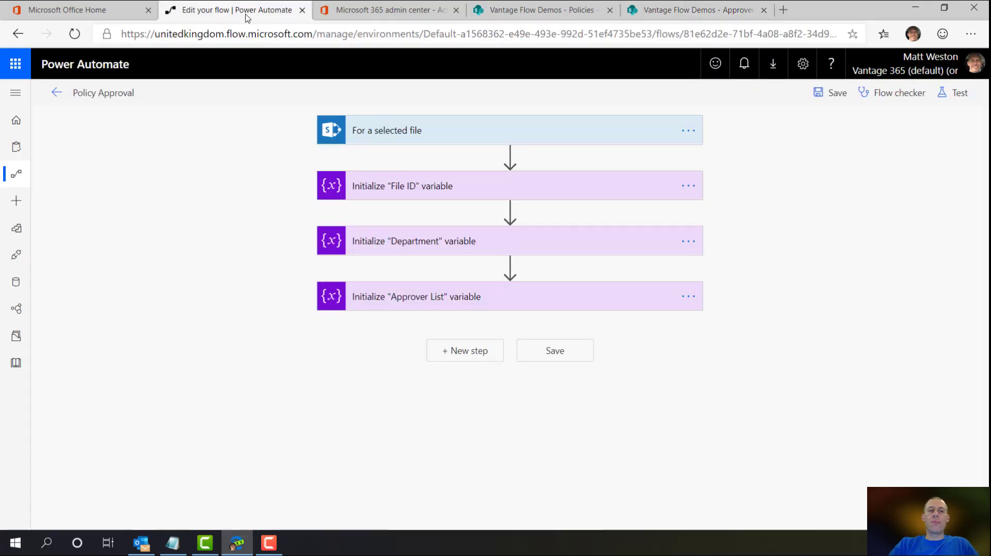
- Add the SharePoint action Get file properties after the Approver List variable, finding it with the search "get file"
{"action": "mouse_move", "coordinate": [338, 160]}
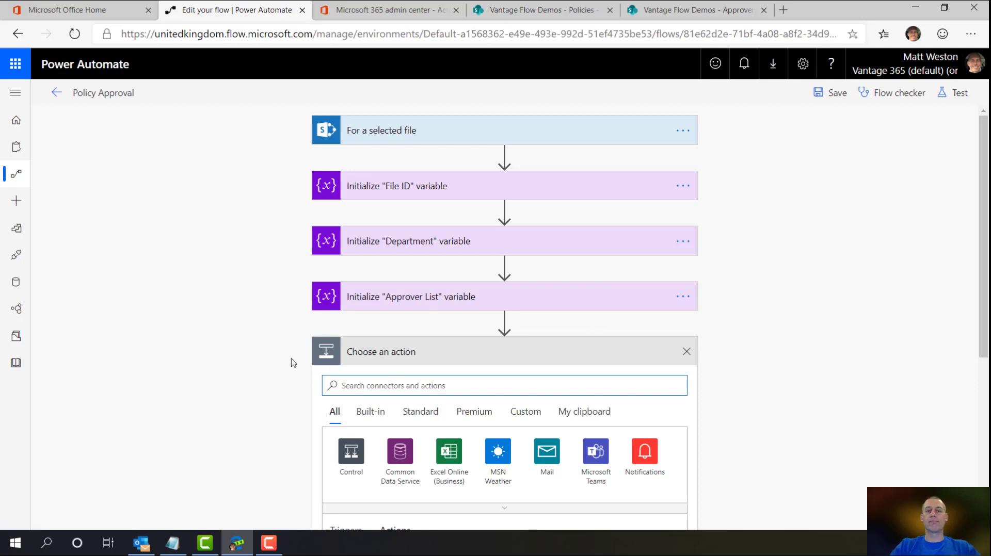
{"action": "scroll", "coordinate": [292, 363], "scroll_direction": "down", "scroll_amount": 1}
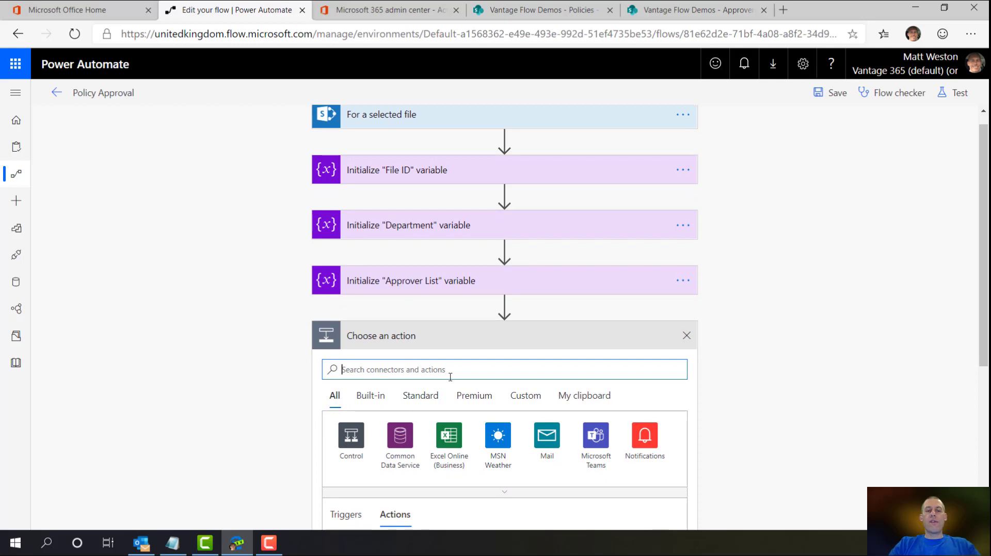
{"action": "scroll", "coordinate": [521, 376], "scroll_direction": "down", "scroll_amount": 3}
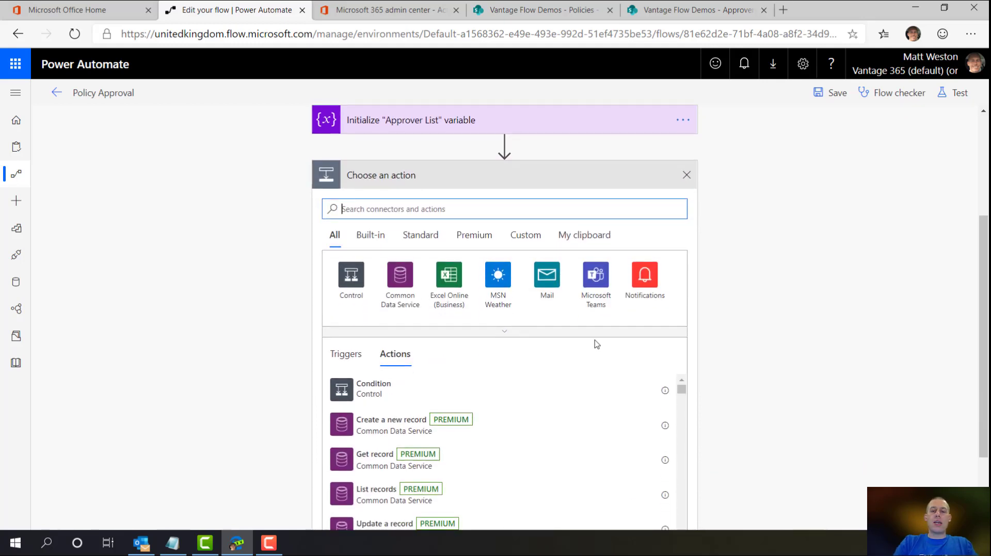
{"action": "type", "text": "sharepoint"}
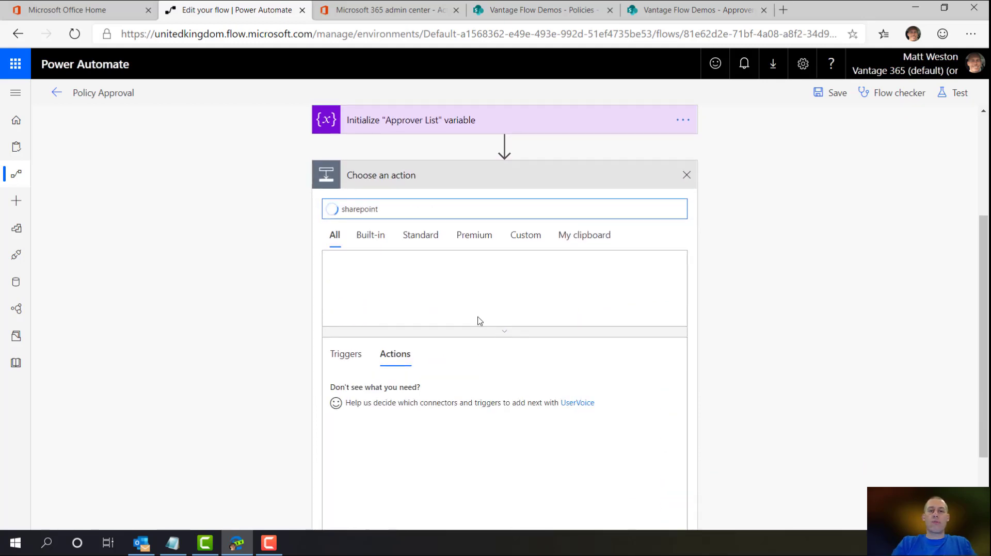
{"action": "left_click", "coordinate": [347, 277]}
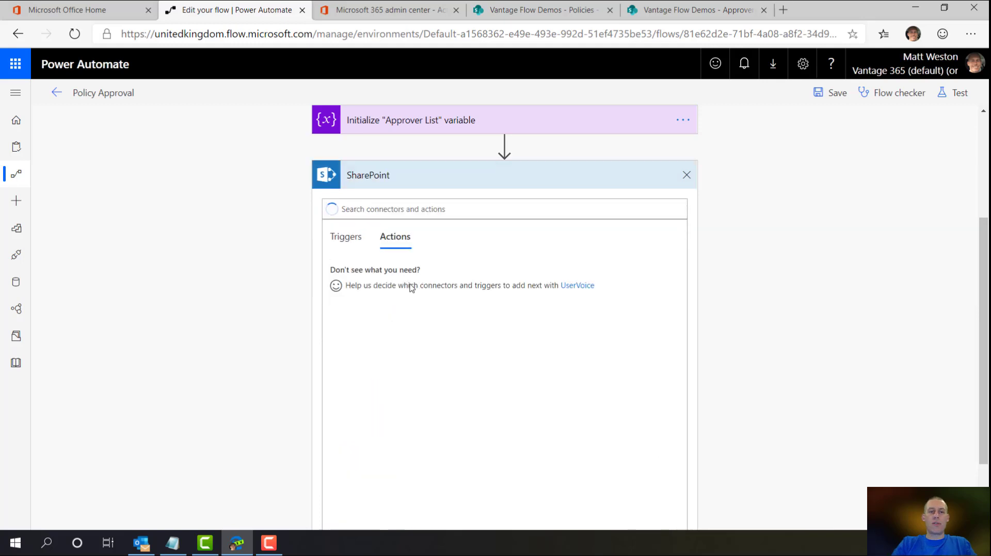
{"action": "left_click", "coordinate": [435, 210]}
{"action": "type", "text": "get"}
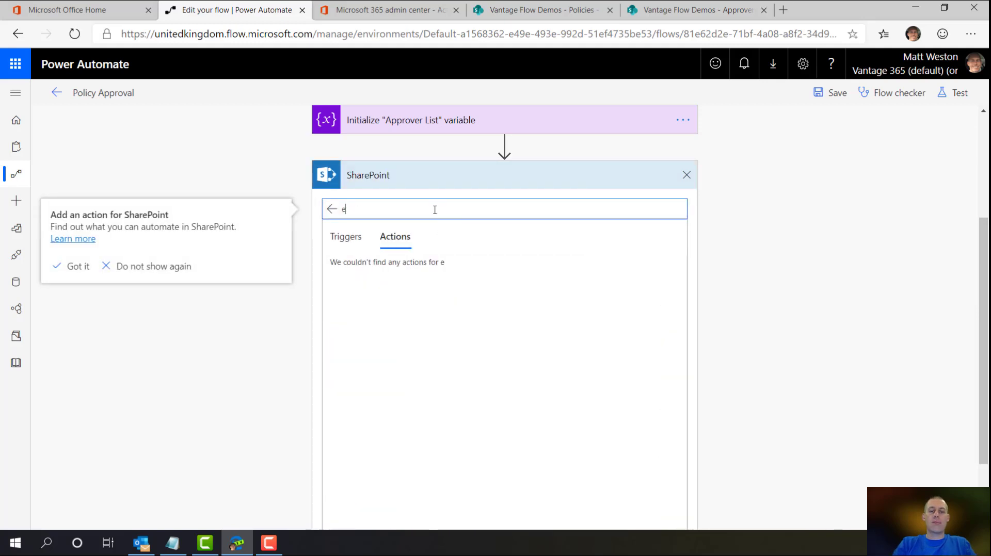
{"action": "type", "text": " file"}
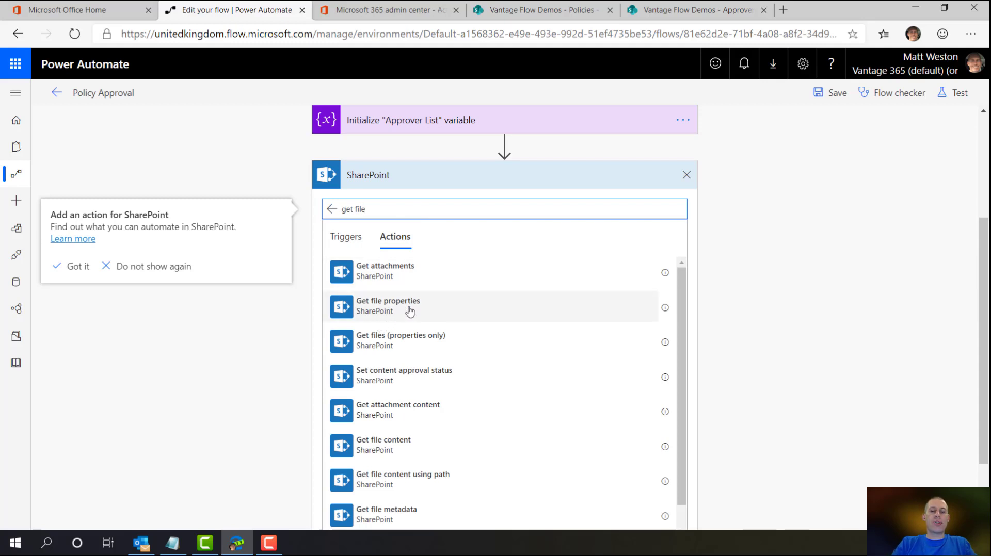
{"action": "left_click", "coordinate": [428, 310]}
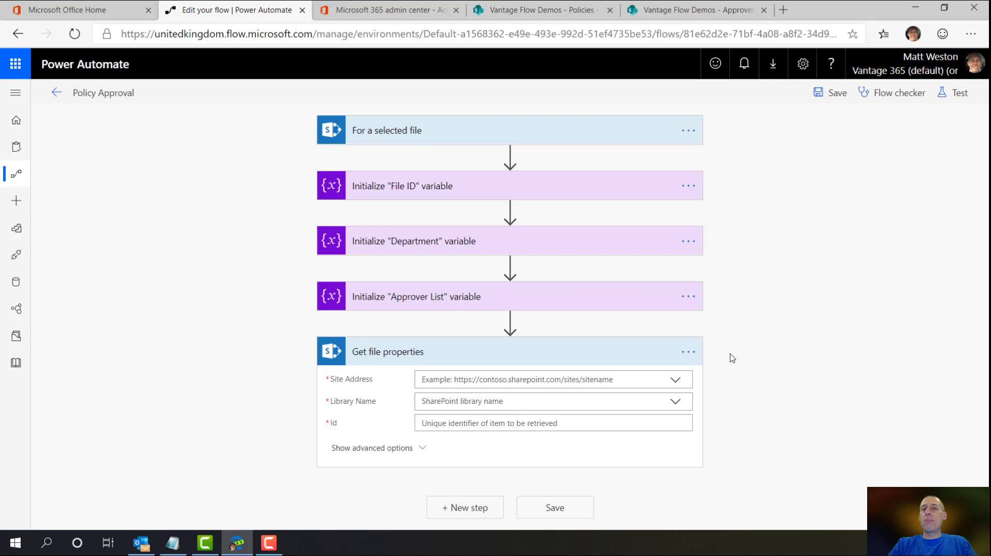
{"action": "left_click", "coordinate": [452, 377]}
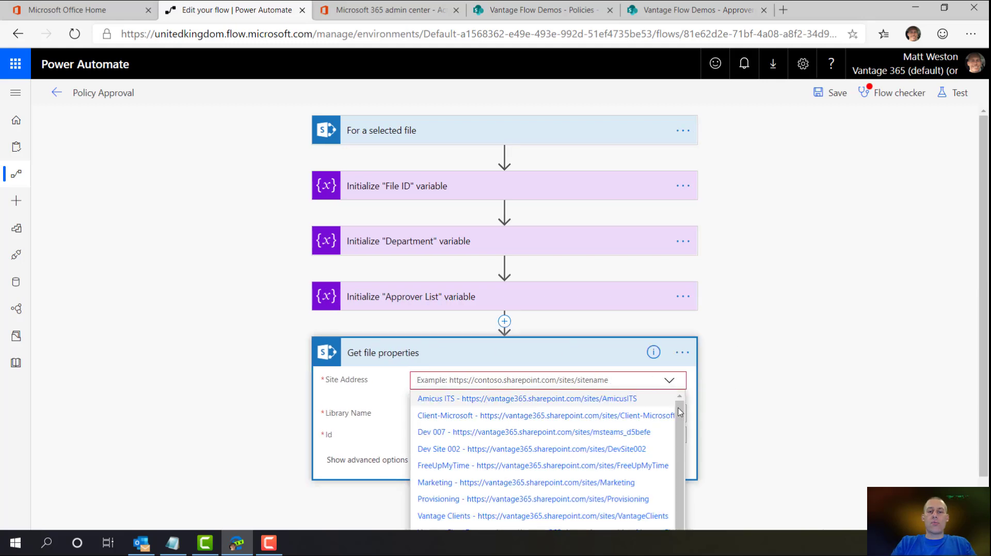
{"action": "scroll", "coordinate": [568, 465], "scroll_direction": "down", "scroll_amount": 3}
{"action": "left_click", "coordinate": [474, 512]}
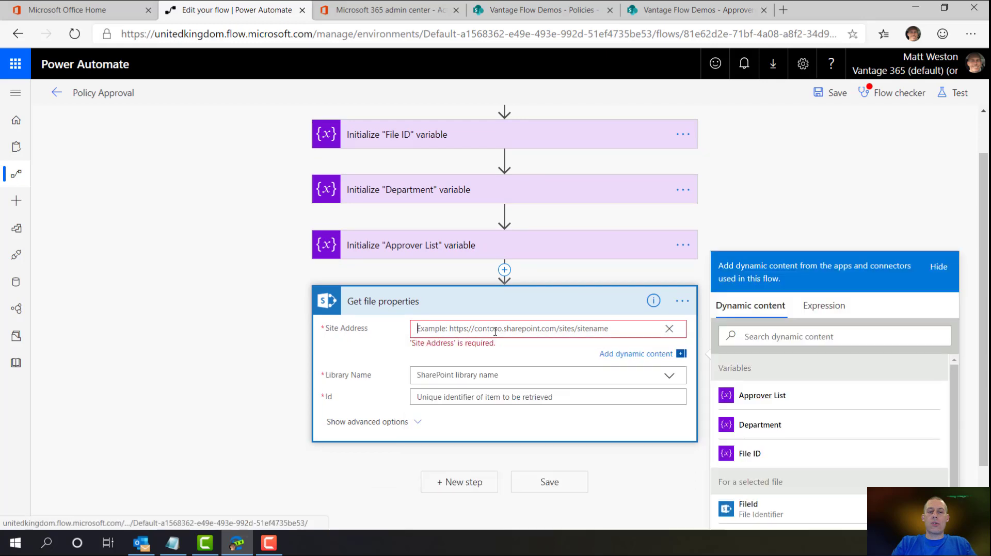
{"action": "type", "text": "https://vantage365.sharepoint.com/sites/VantageFlowDemos"}
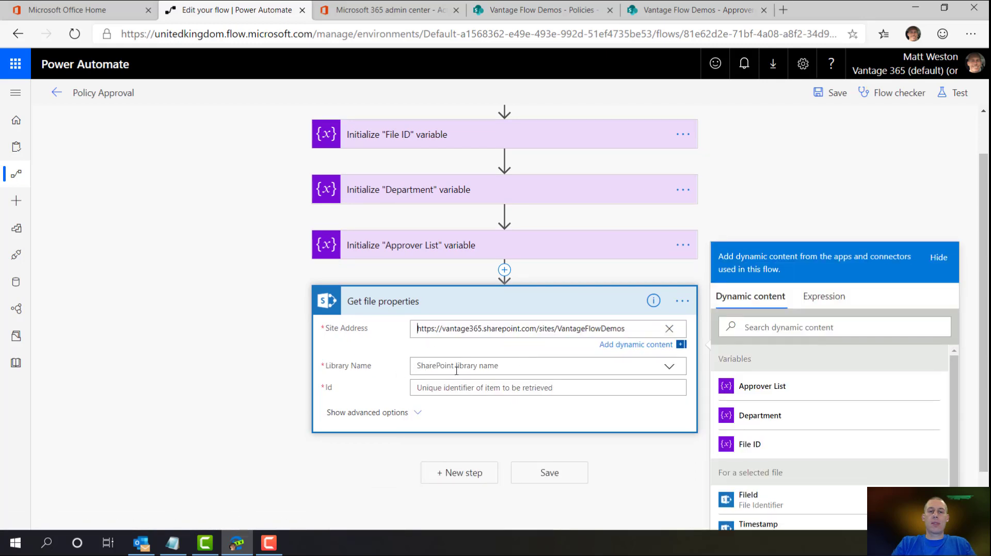
{"action": "left_click", "coordinate": [456, 371]}
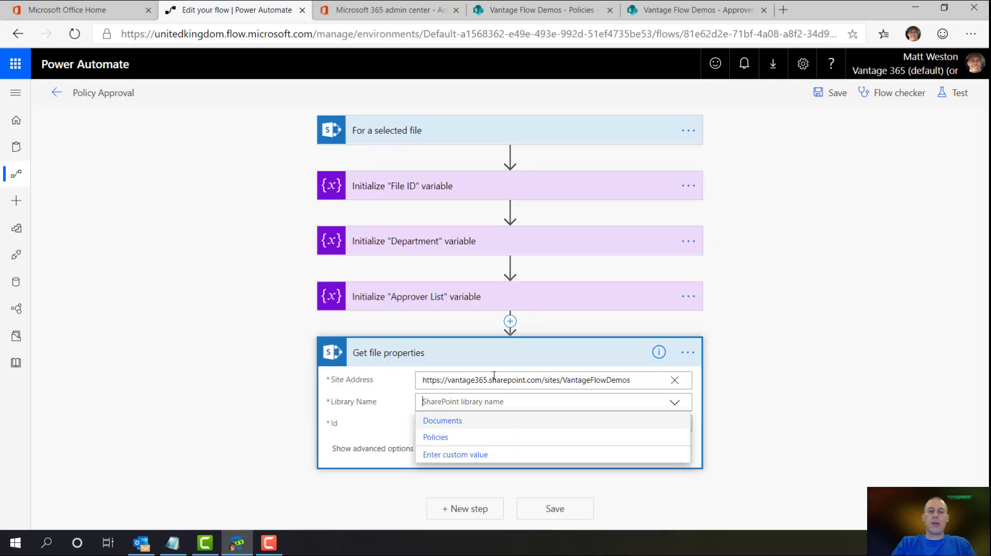
{"action": "left_click", "coordinate": [452, 442]}
- Check the type and value used to initialize the File ID variable, and collapse its card again
{"action": "left_click", "coordinate": [496, 435]}
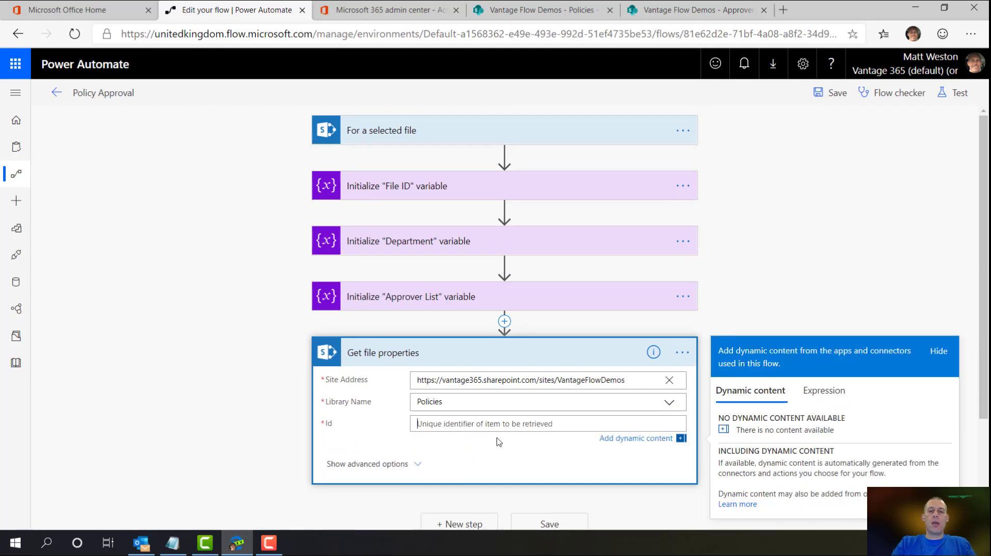
{"action": "scroll", "coordinate": [390, 434], "scroll_direction": "down", "scroll_amount": 3}
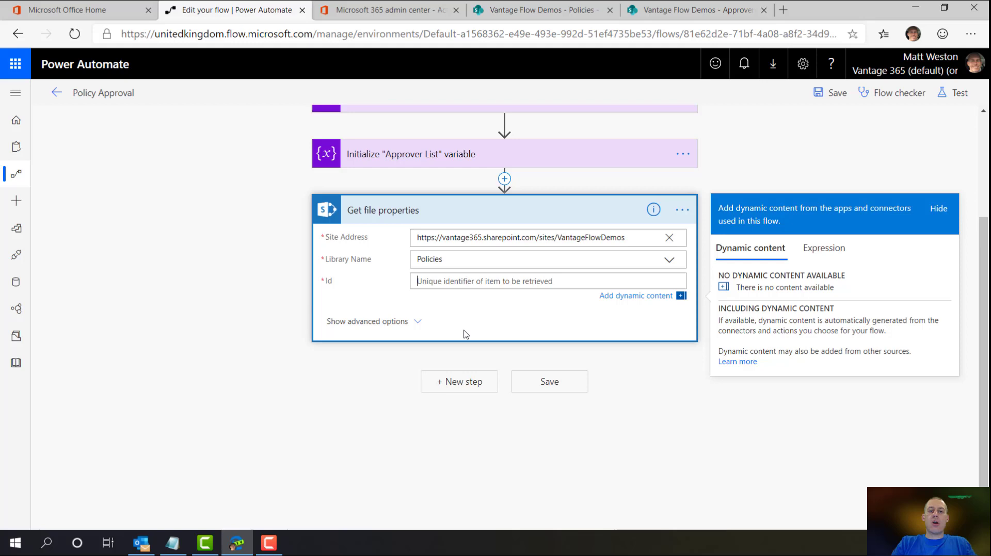
{"action": "scroll", "coordinate": [458, 358], "scroll_direction": "up", "scroll_amount": 1}
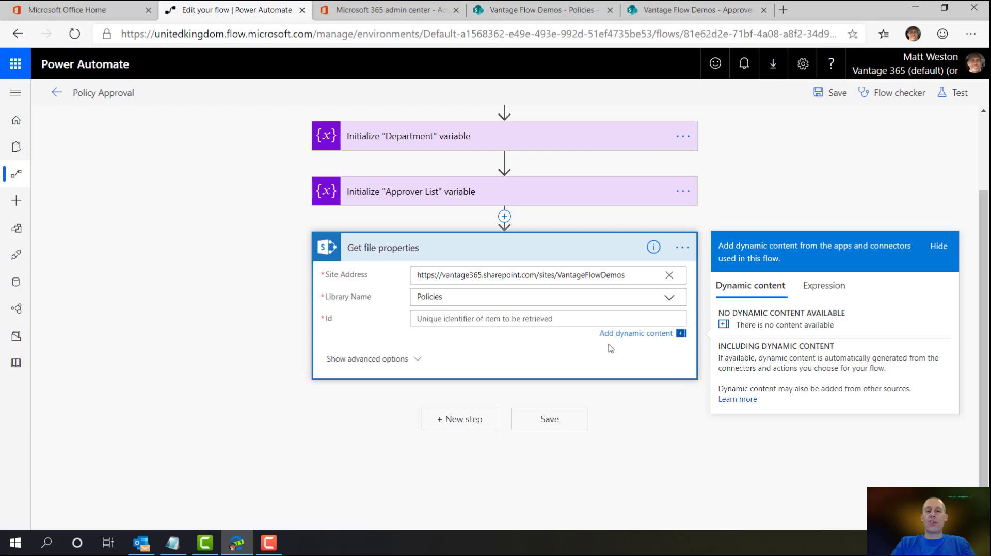
{"action": "scroll", "coordinate": [611, 349], "scroll_direction": "up", "scroll_amount": 3}
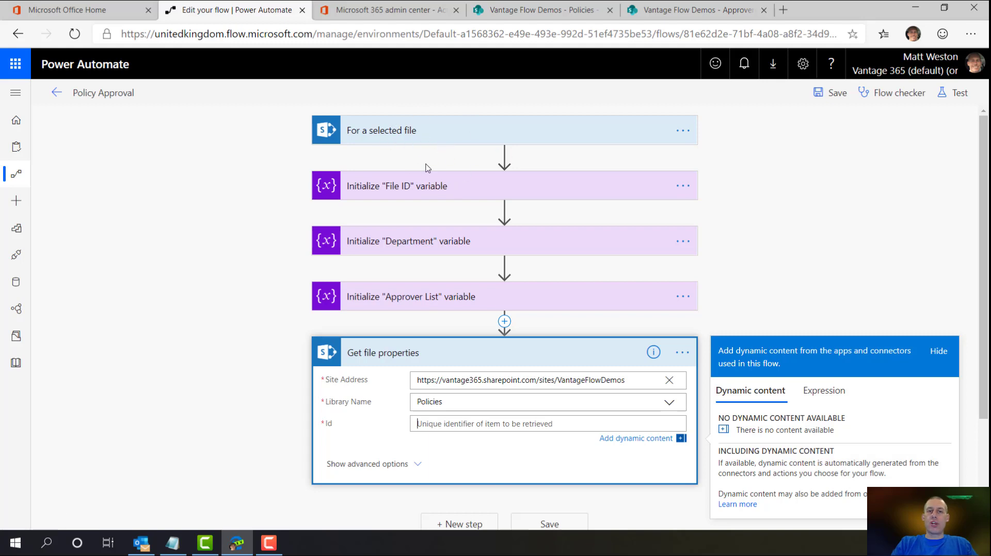
{"action": "left_click", "coordinate": [434, 192]}
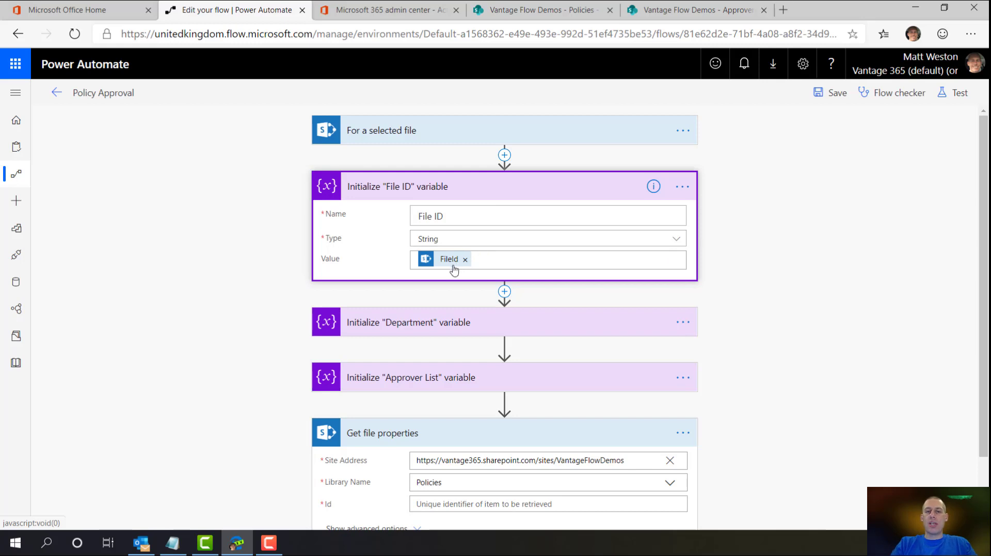
{"action": "mouse_move", "coordinate": [453, 269]}
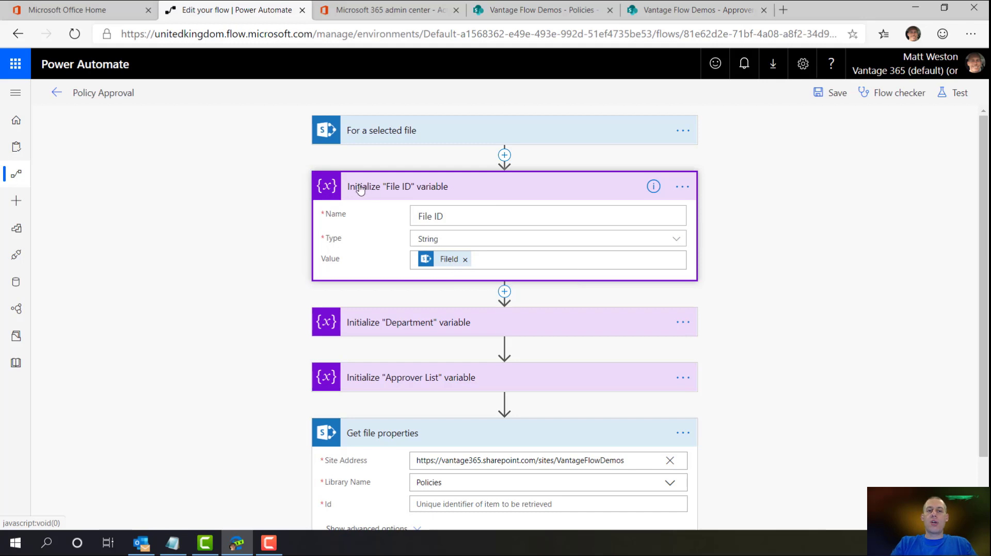
{"action": "left_click", "coordinate": [503, 196]}
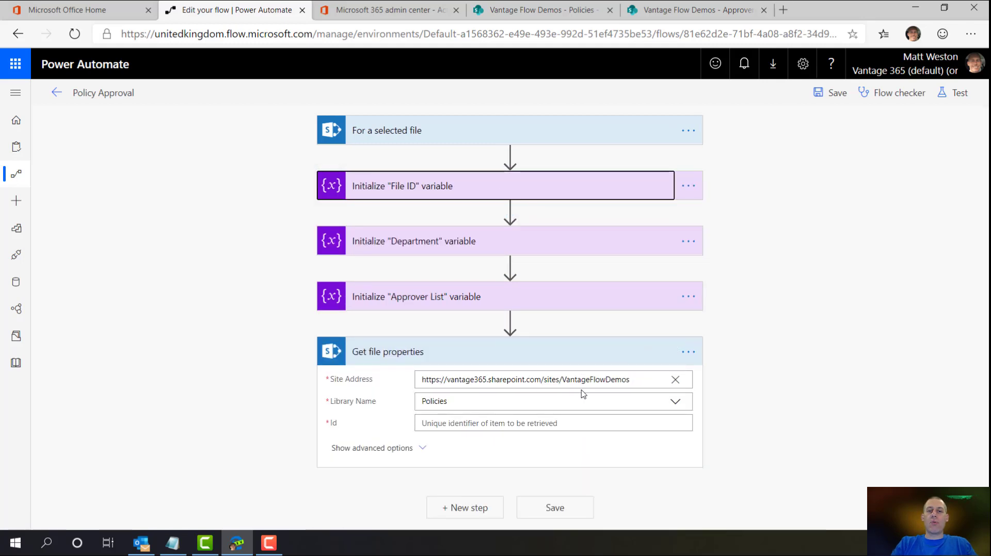
- Set the Id of Get file properties to the expression int(variables('File ID'))
{"action": "left_click", "coordinate": [451, 429]}
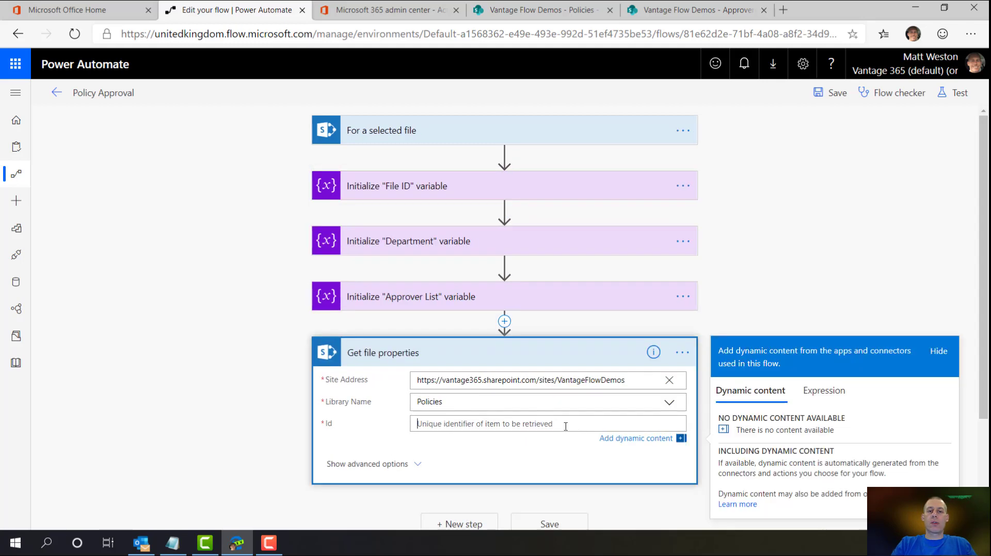
{"action": "left_click", "coordinate": [824, 390]}
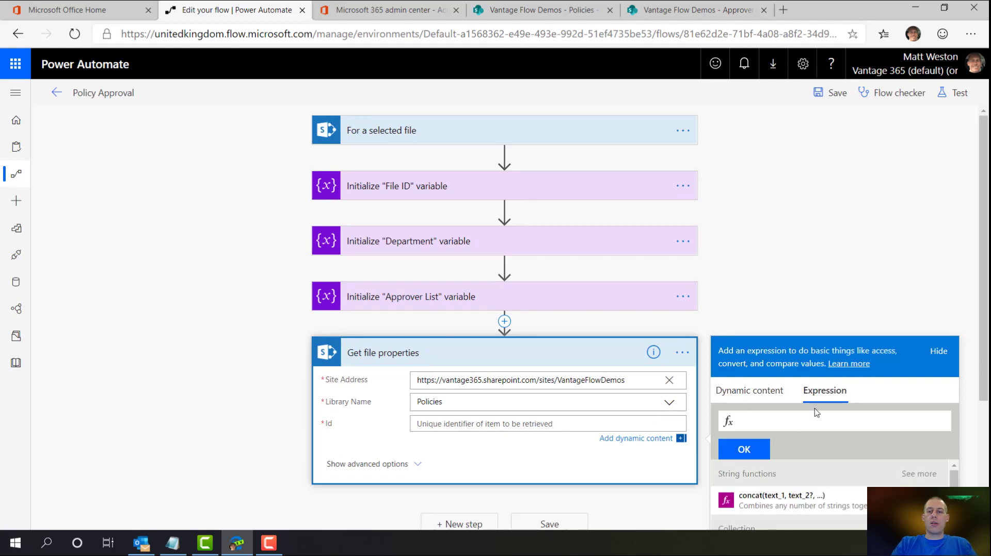
{"action": "type", "text": "int("}
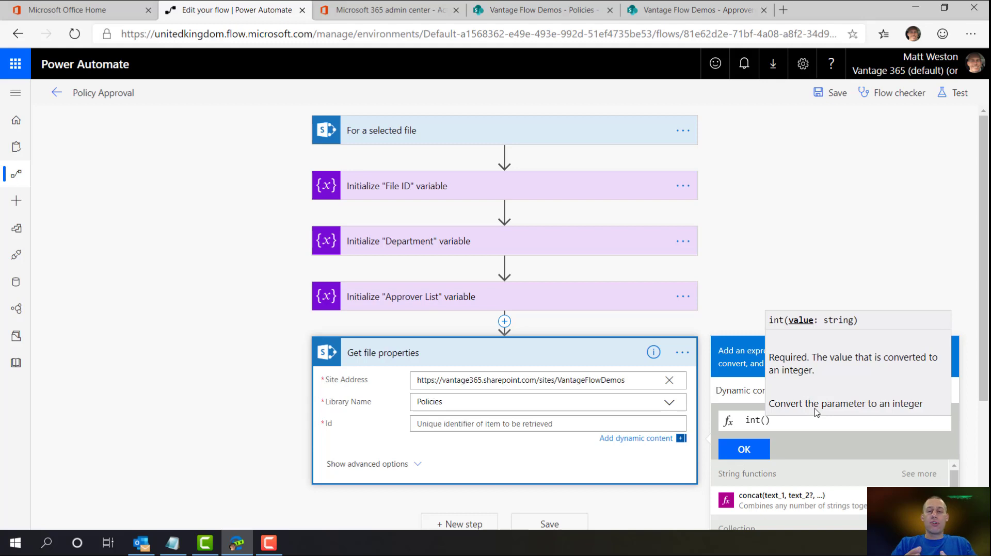
{"action": "type", "text": "variables"}
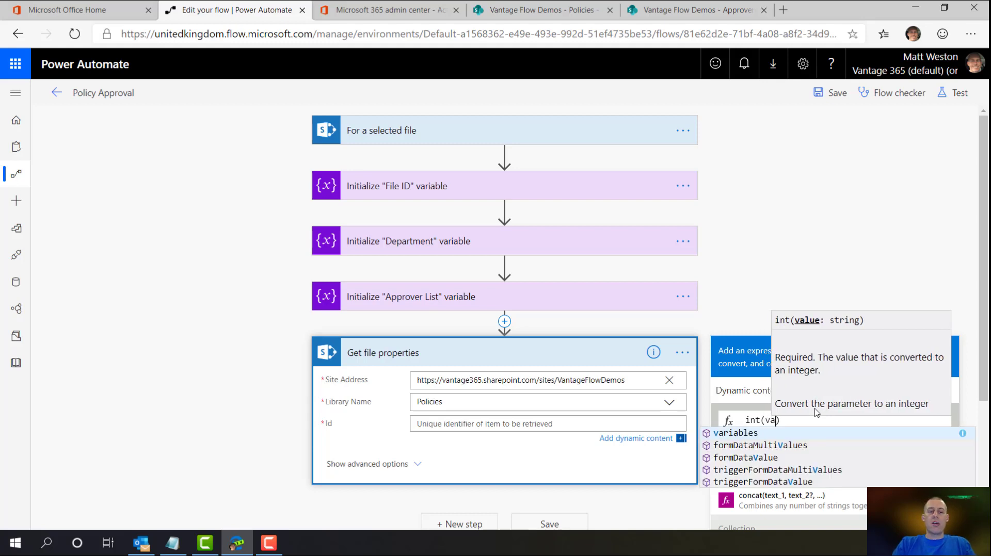
{"action": "type", "text": "("}
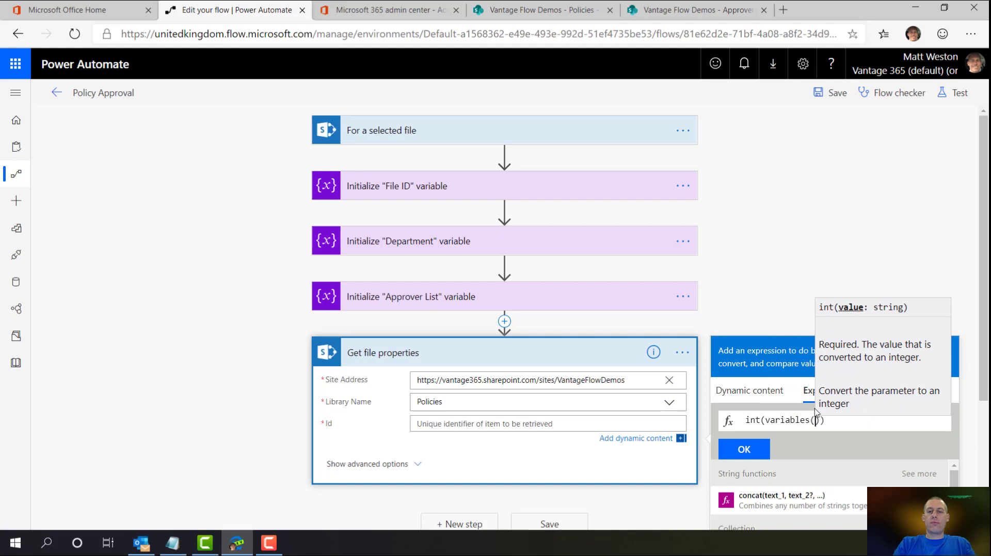
{"action": "type", "text": "'"}
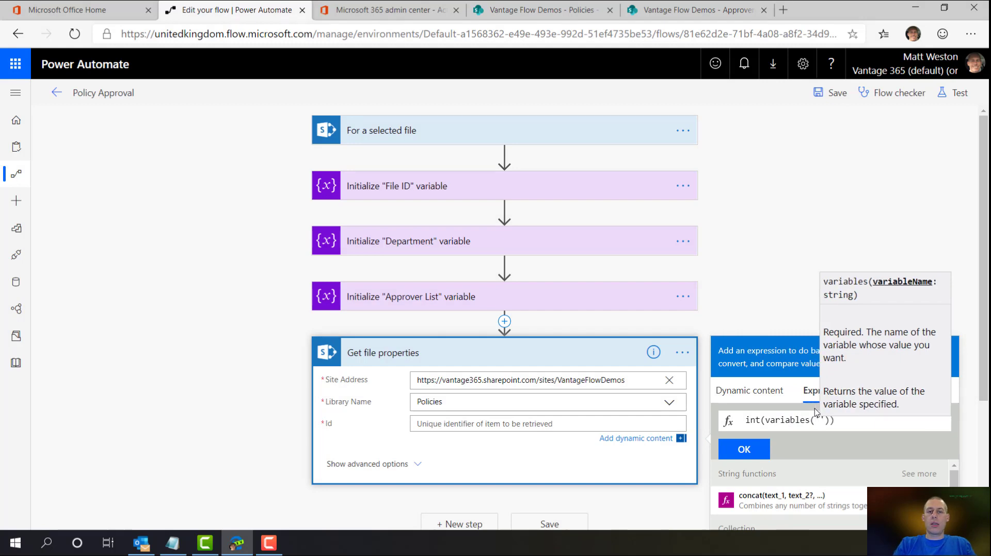
{"action": "type", "text": "File ID"}
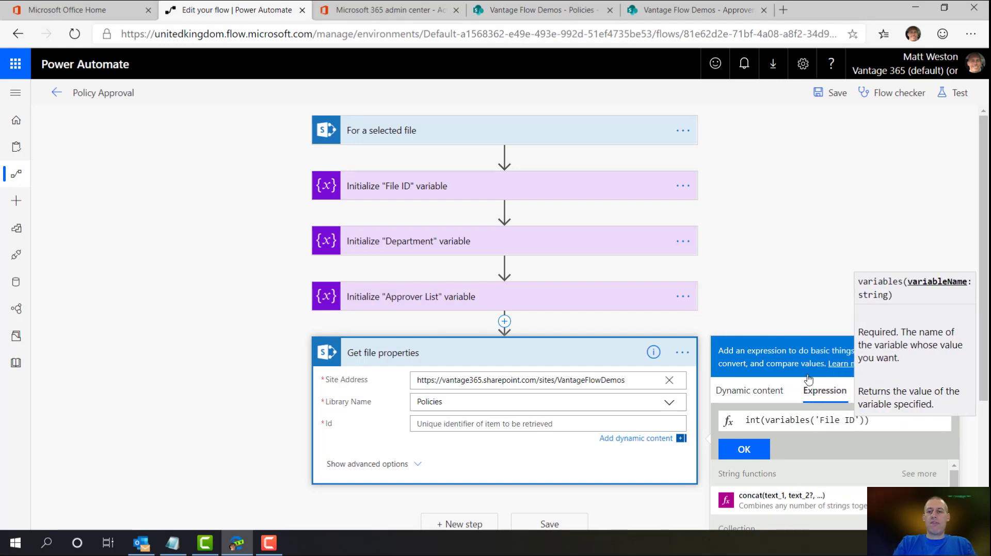
{"action": "scroll", "coordinate": [808, 380], "scroll_direction": "down", "scroll_amount": 3}
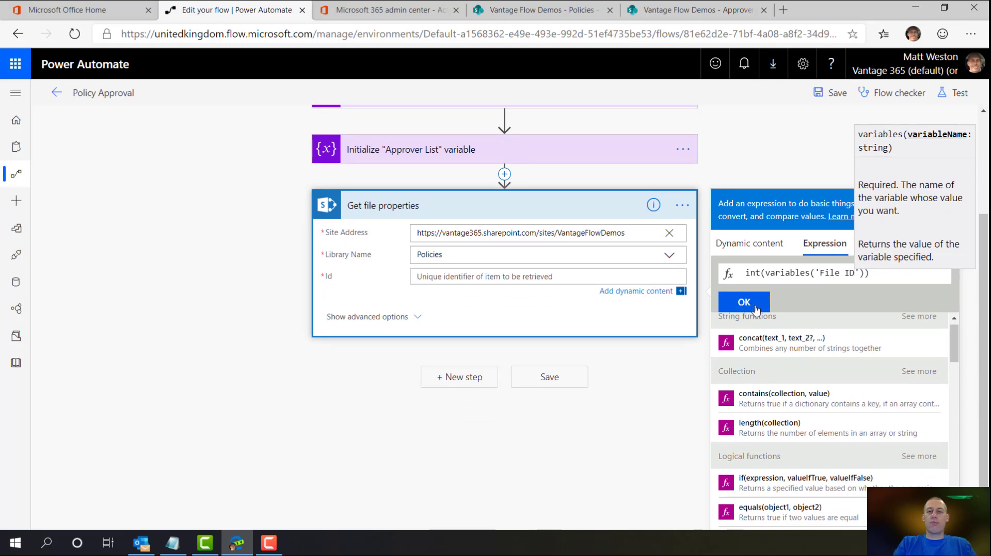
{"action": "left_click", "coordinate": [744, 303]}
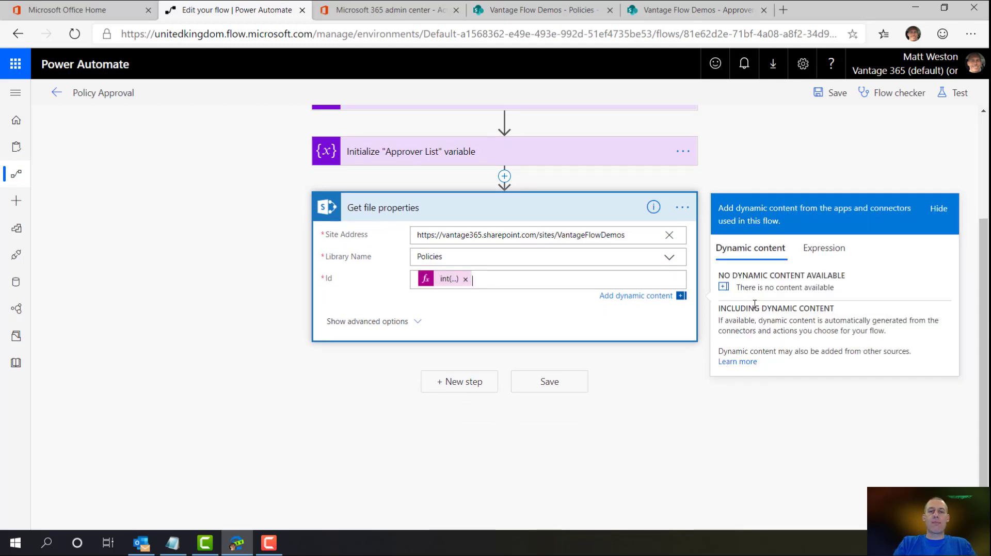
- Collapse the Get file properties action and add a Set variable action below it
{"action": "left_click", "coordinate": [546, 217]}
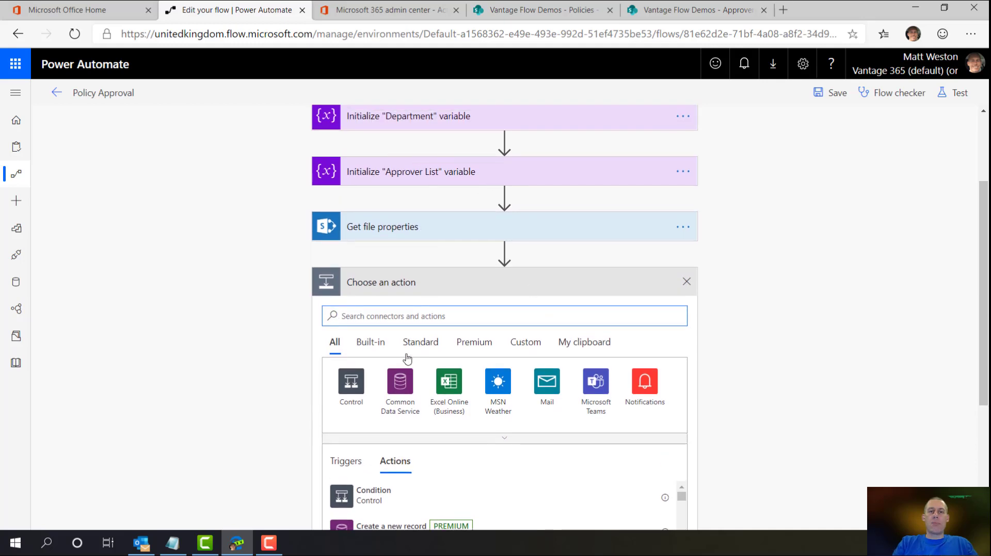
{"action": "type", "text": "set"}
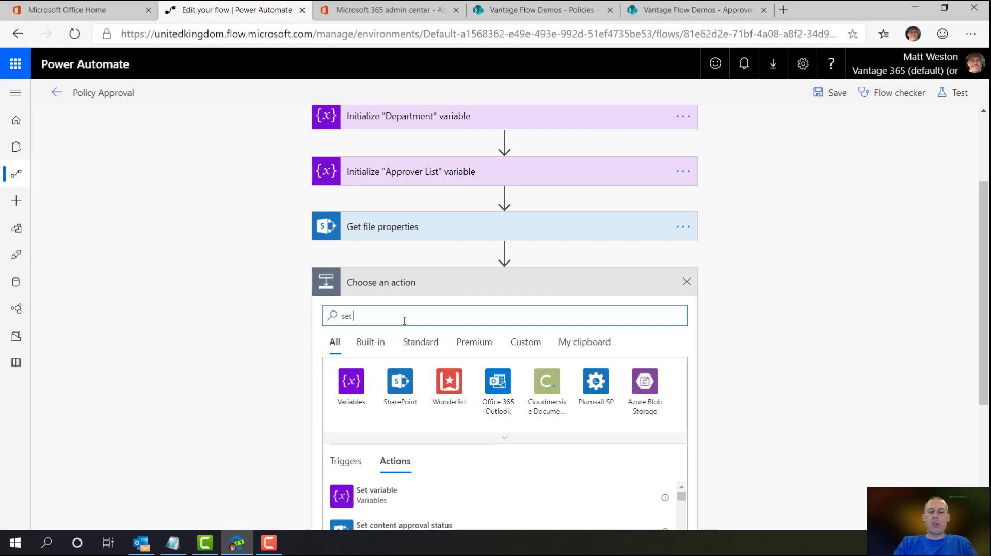
{"action": "left_click", "coordinate": [545, 487]}
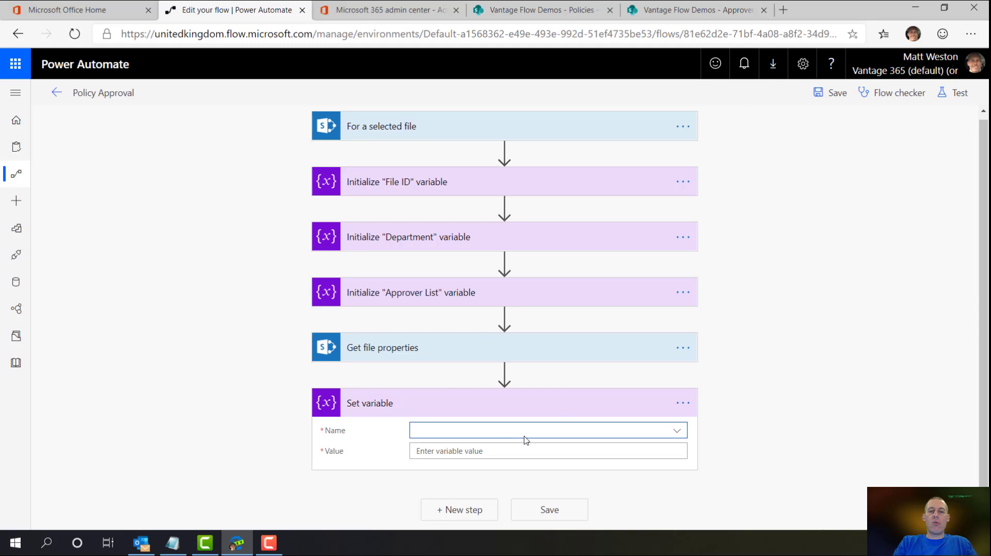
- Configure the Set variable action to set Department to the Department Value from Get file properties
{"action": "left_click", "coordinate": [445, 468]}
{"action": "left_click", "coordinate": [442, 434]}
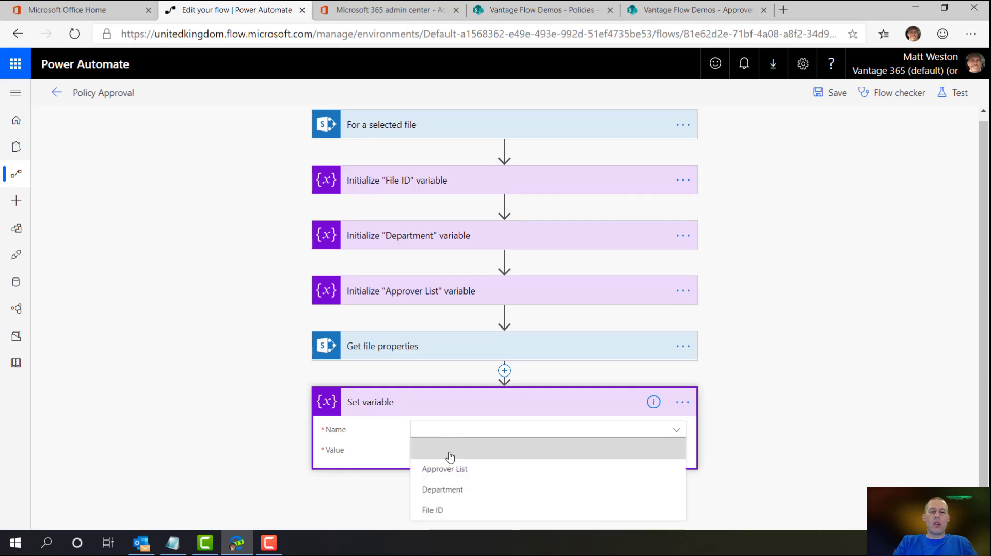
{"action": "left_click", "coordinate": [446, 490]}
{"action": "left_click", "coordinate": [482, 449]}
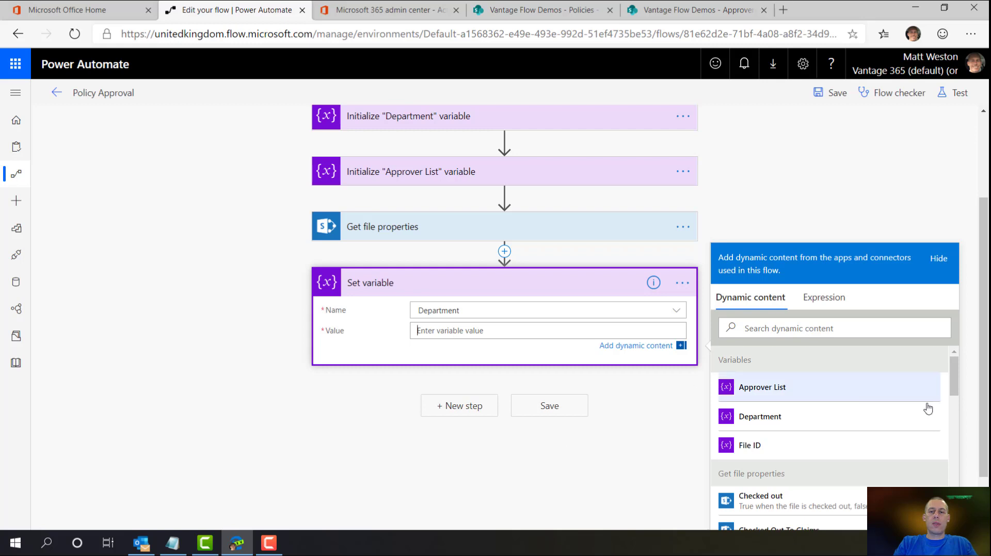
{"action": "left_click", "coordinate": [836, 330]}
{"action": "type", "text": "department"}
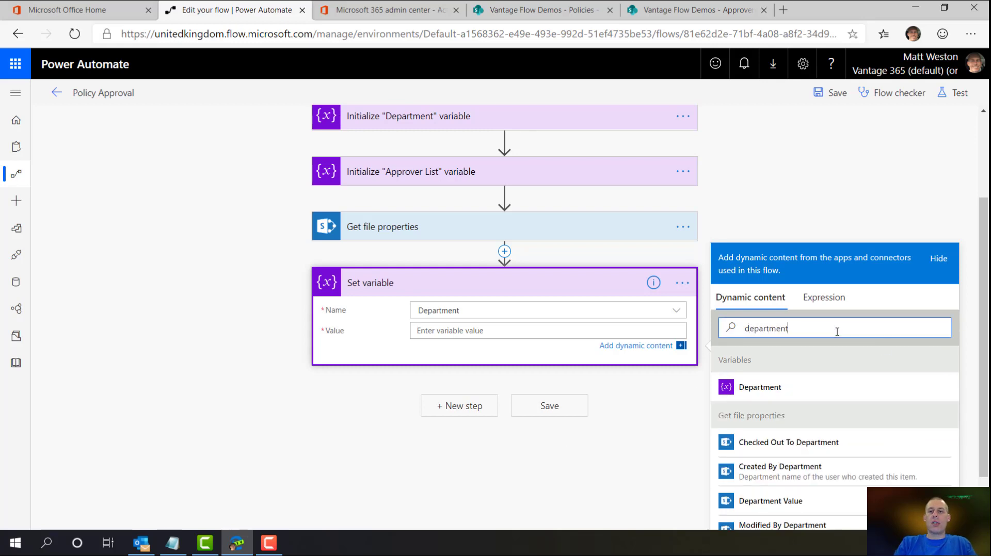
{"action": "scroll", "coordinate": [862, 420], "scroll_direction": "down", "scroll_amount": 1}
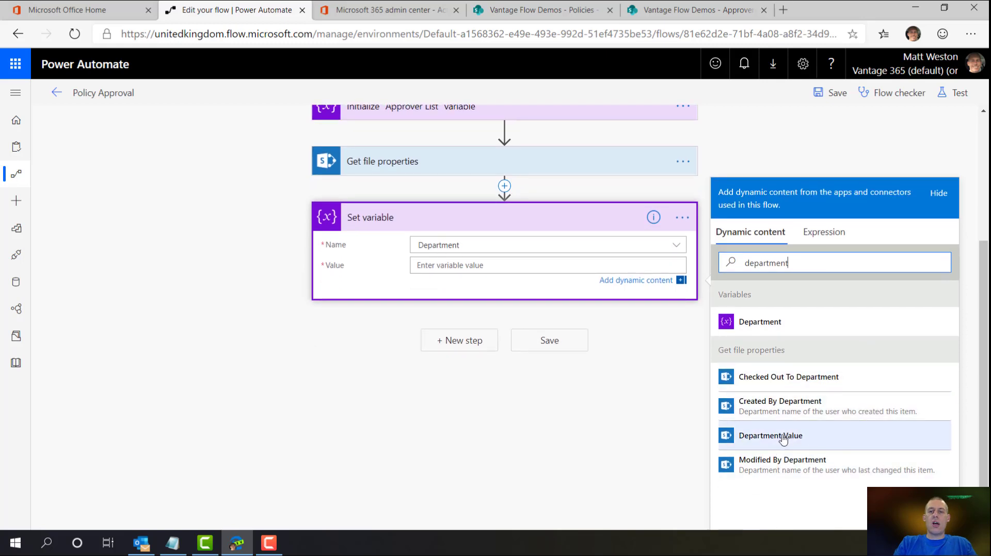
{"action": "left_click", "coordinate": [783, 442]}
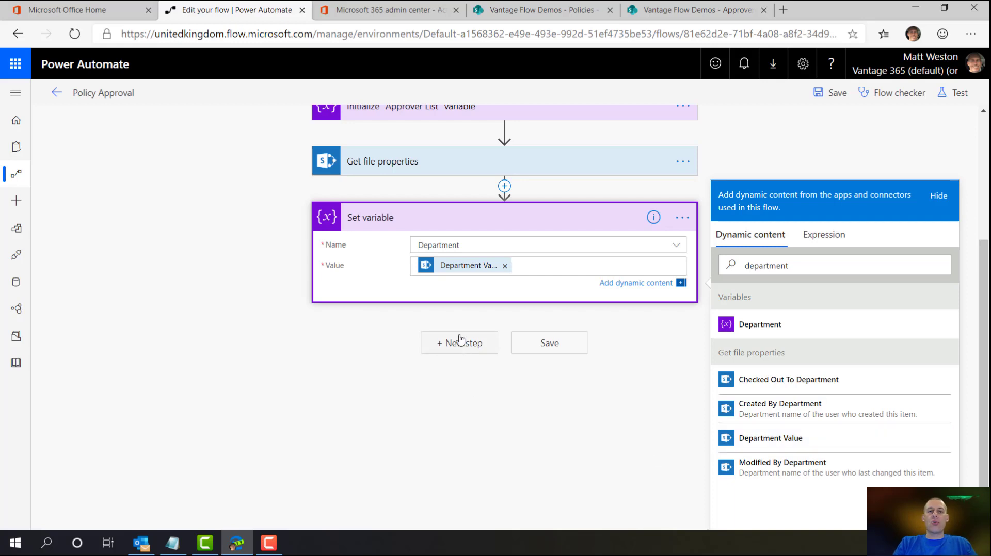
- Rename the Set variable action to Set "Department" variable and collapse its card
{"action": "left_click", "coordinate": [680, 222]}
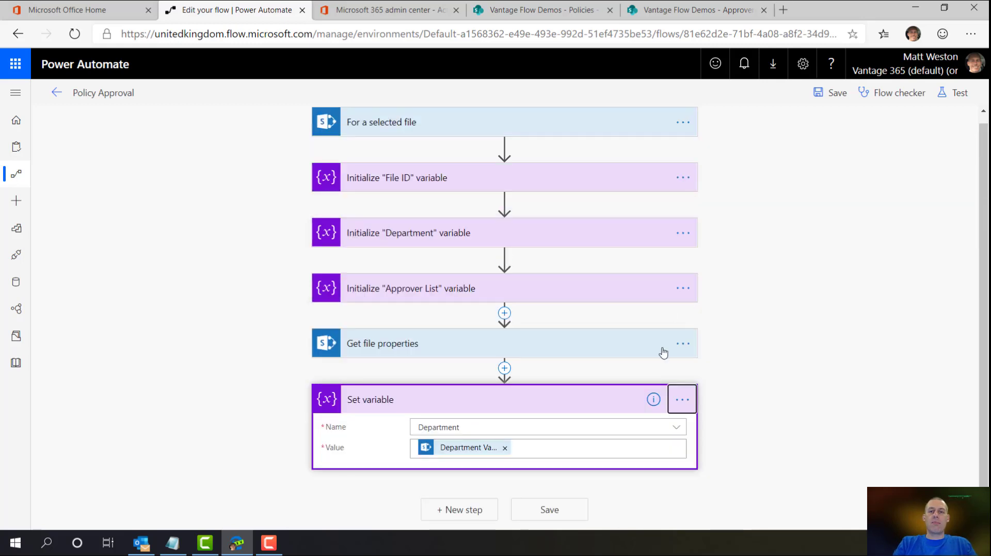
{"action": "left_click", "coordinate": [681, 400]}
{"action": "left_click", "coordinate": [737, 412]}
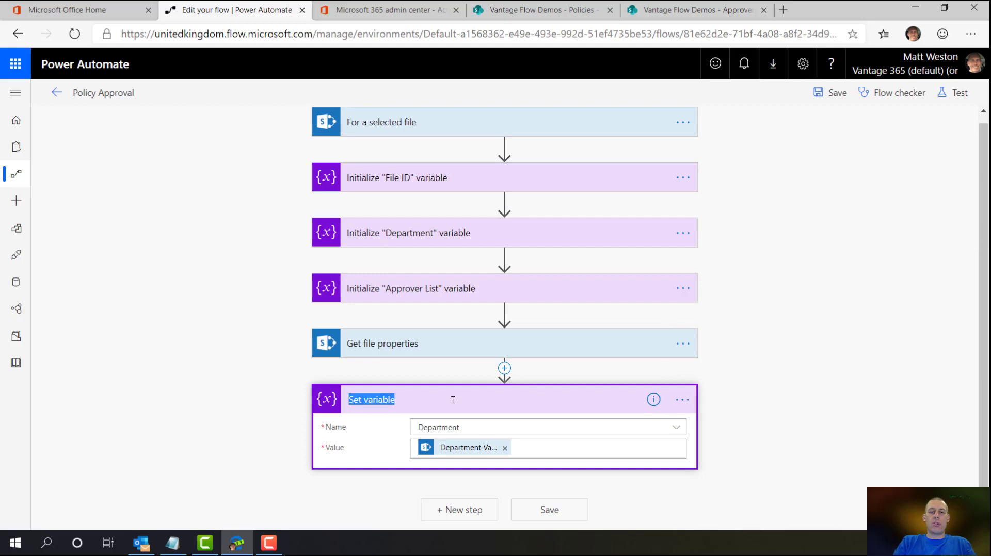
{"action": "key", "text": "Left"}
{"action": "key", "text": "Right"}
{"action": "key", "text": "Right"}
{"action": "key", "text": "Right"}
{"action": "key", "text": "Right"}
{"action": "type", "text": "\""}
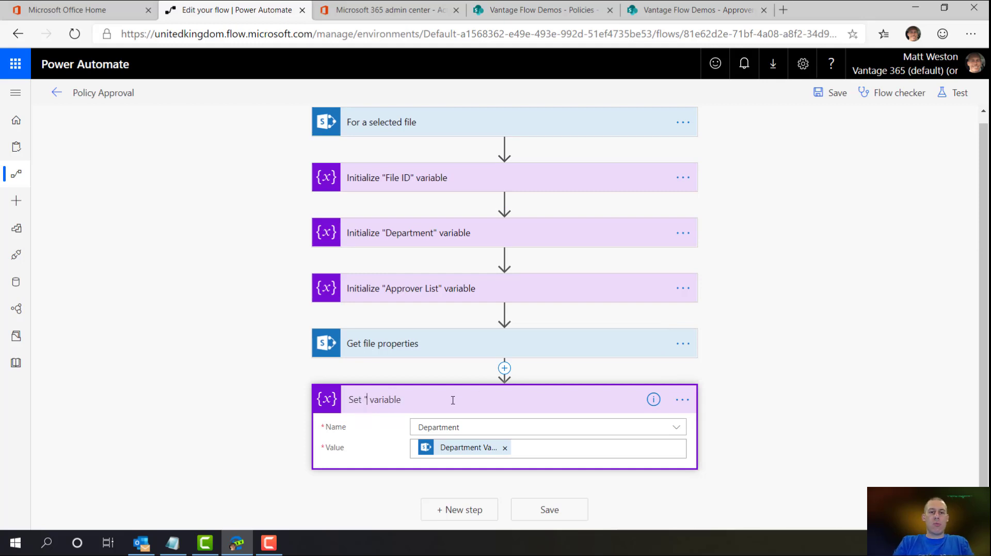
{"action": "type", "text": "Department\""}
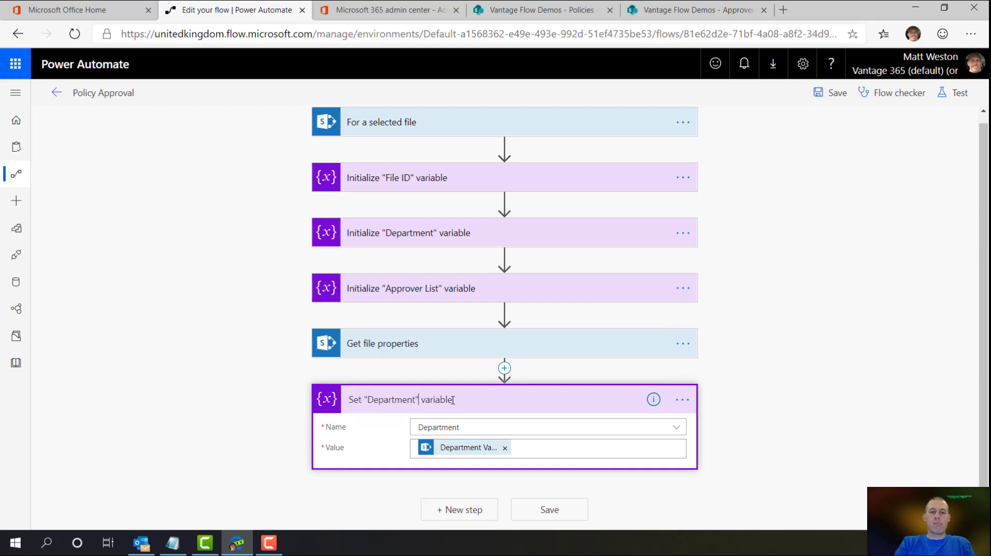
{"action": "key", "text": "Return"}
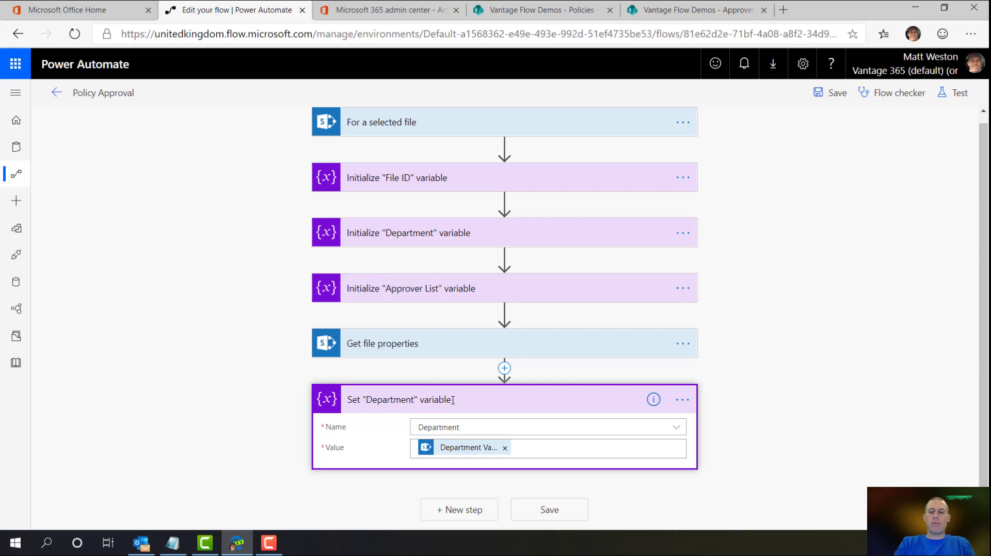
{"action": "left_click", "coordinate": [553, 407]}
{"action": "left_click", "coordinate": [639, 406]}
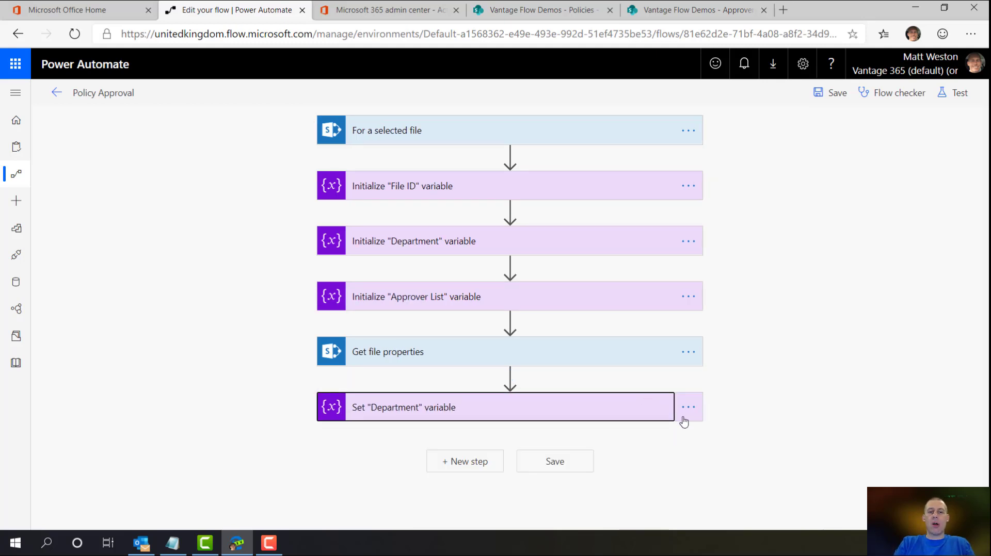
- Add a SharePoint Get items action below the Set "Department" variable action
{"action": "left_click", "coordinate": [477, 465]}
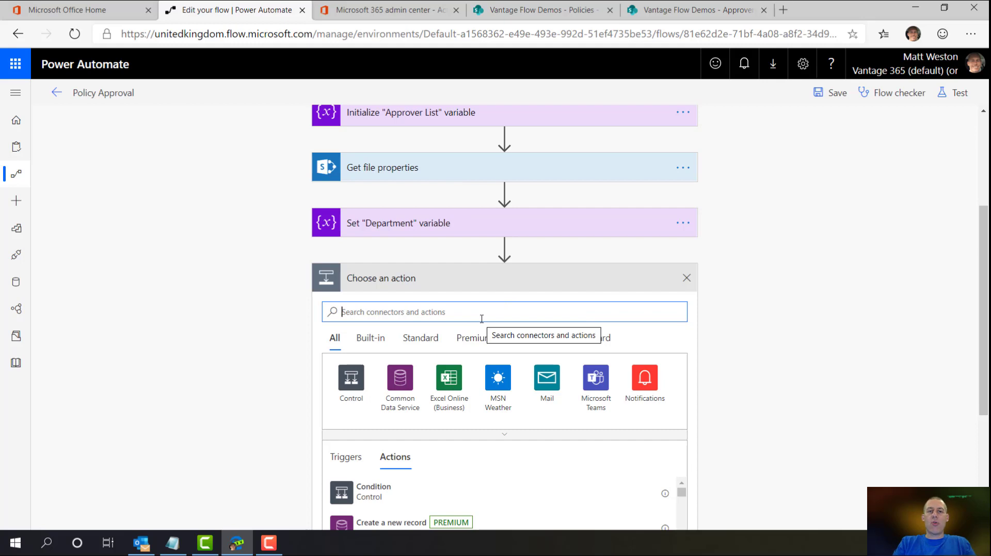
{"action": "type", "text": "sharepoint"}
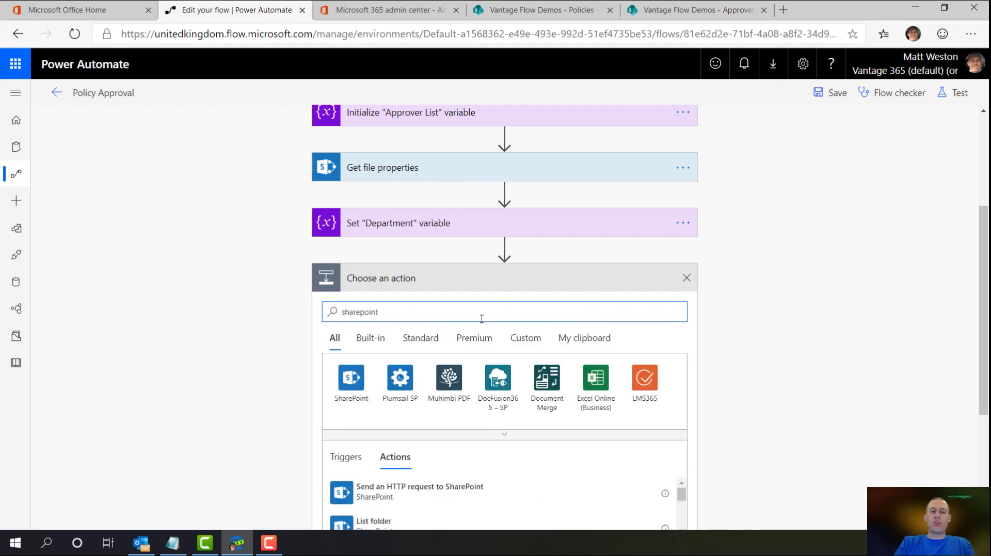
{"action": "left_click", "coordinate": [363, 394]}
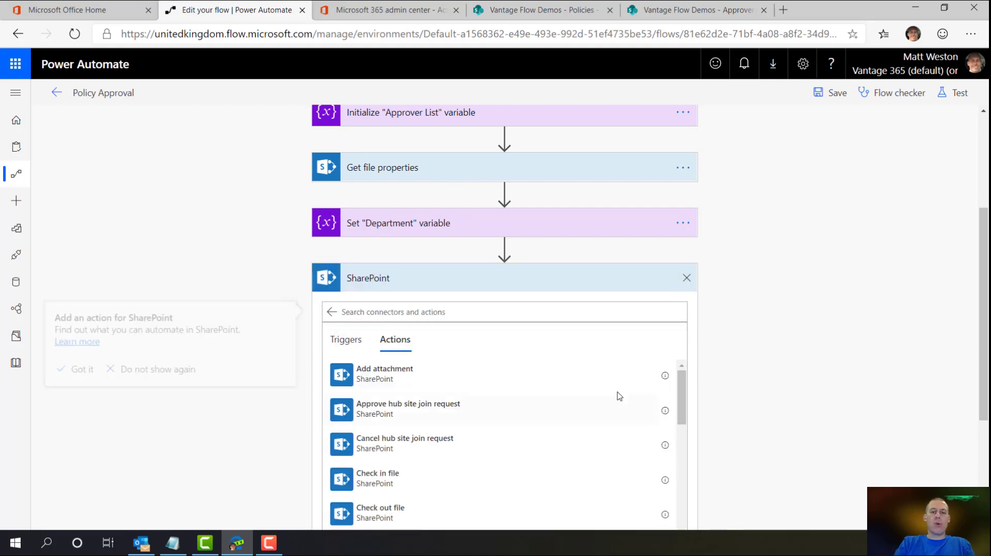
{"action": "left_click", "coordinate": [458, 158]}
{"action": "type", "text": "get tie"}
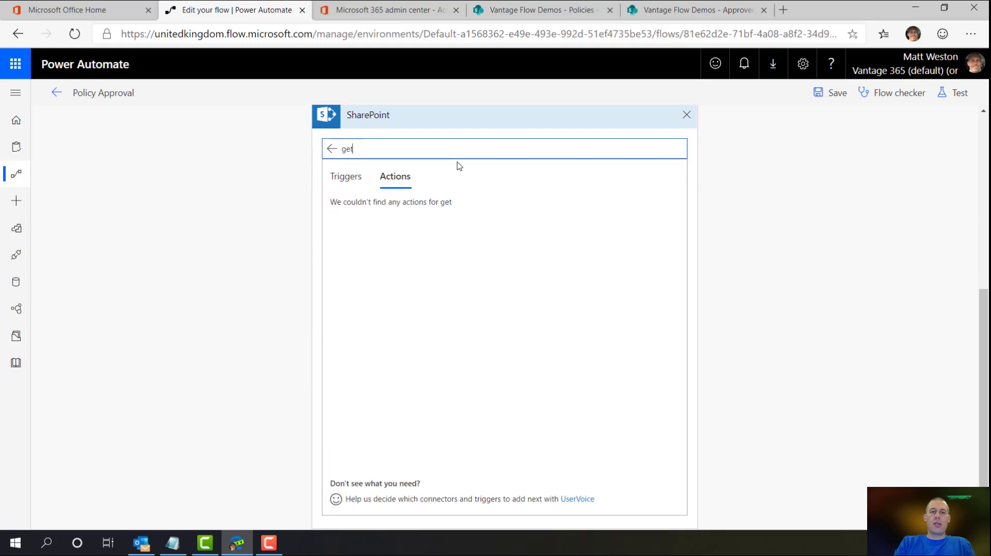
{"action": "key", "text": "BackSpace"}
{"action": "key", "text": "BackSpace"}
{"action": "key", "text": "BackSpace"}
{"action": "type", "text": "items"}
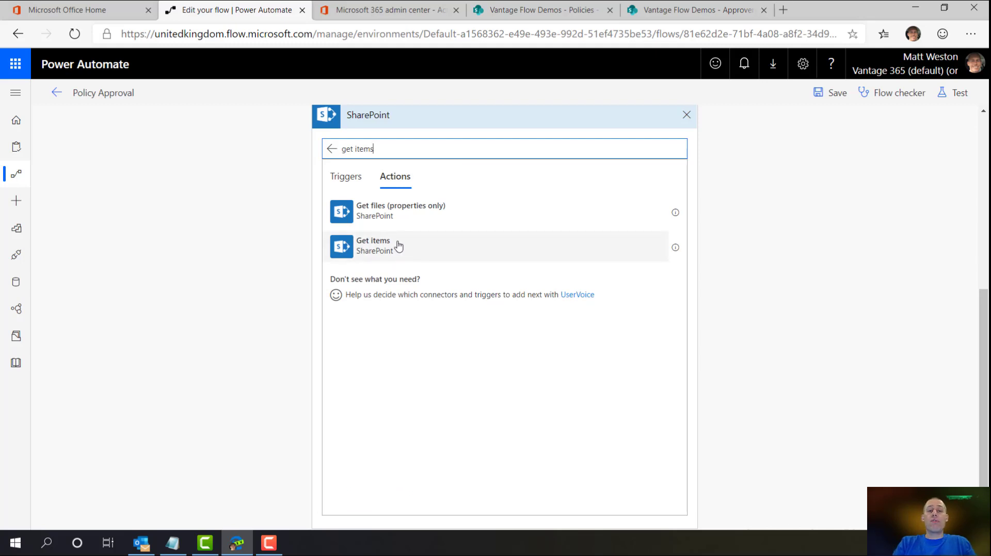
{"action": "left_click", "coordinate": [399, 246]}
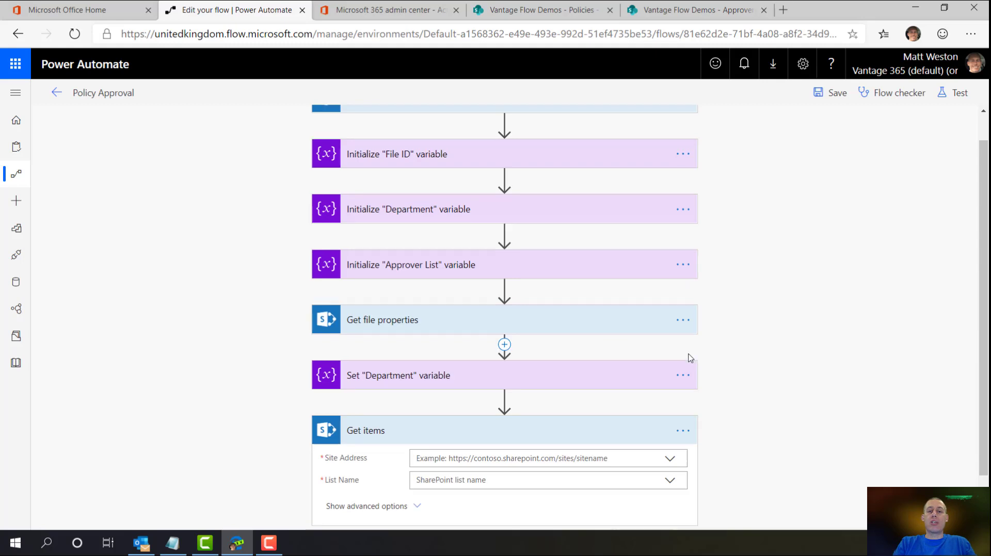
{"action": "scroll", "coordinate": [694, 367], "scroll_direction": "down", "scroll_amount": 1}
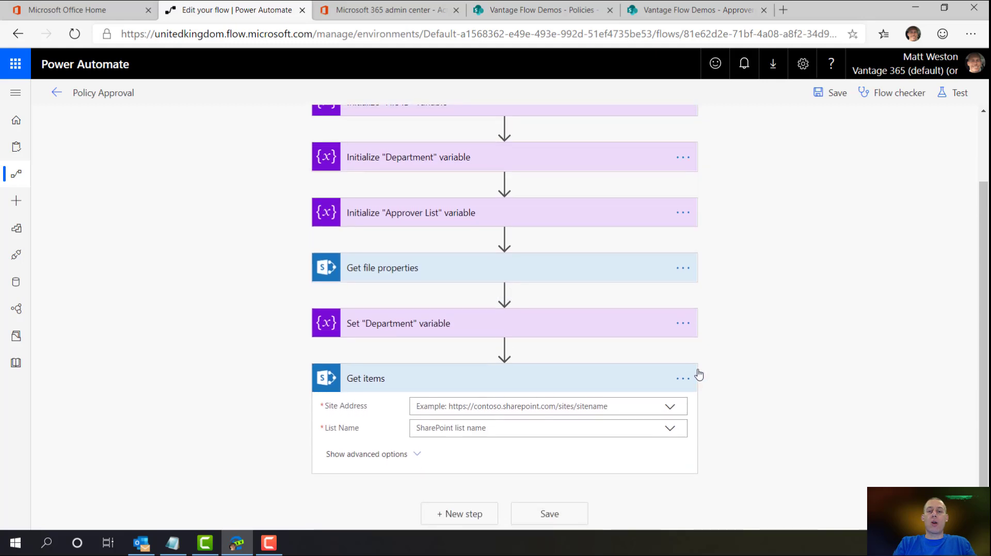
{"action": "left_click", "coordinate": [497, 407]}
{"action": "scroll", "coordinate": [717, 433], "scroll_direction": "down", "scroll_amount": 2}
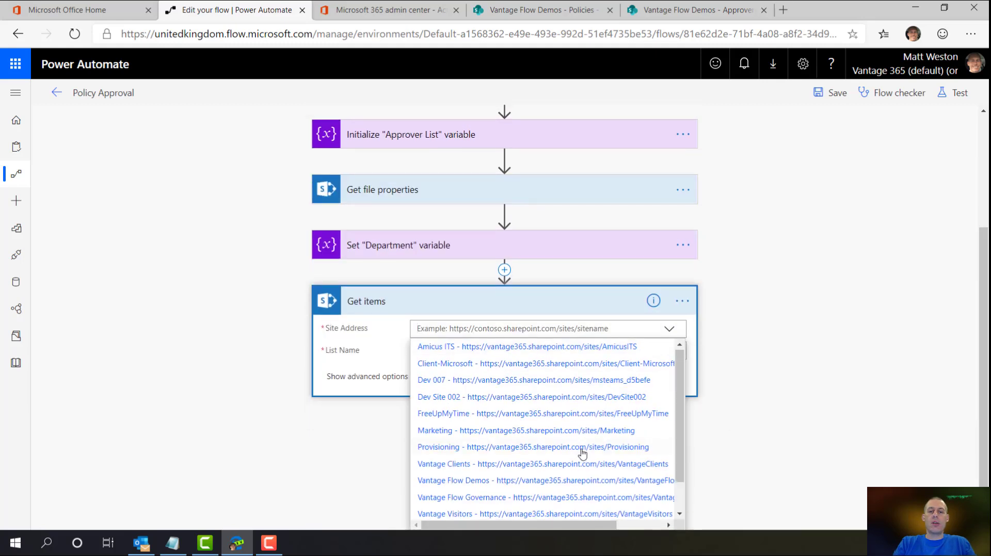
{"action": "scroll", "coordinate": [443, 509], "scroll_direction": "down", "scroll_amount": 2}
{"action": "left_click", "coordinate": [449, 516]}
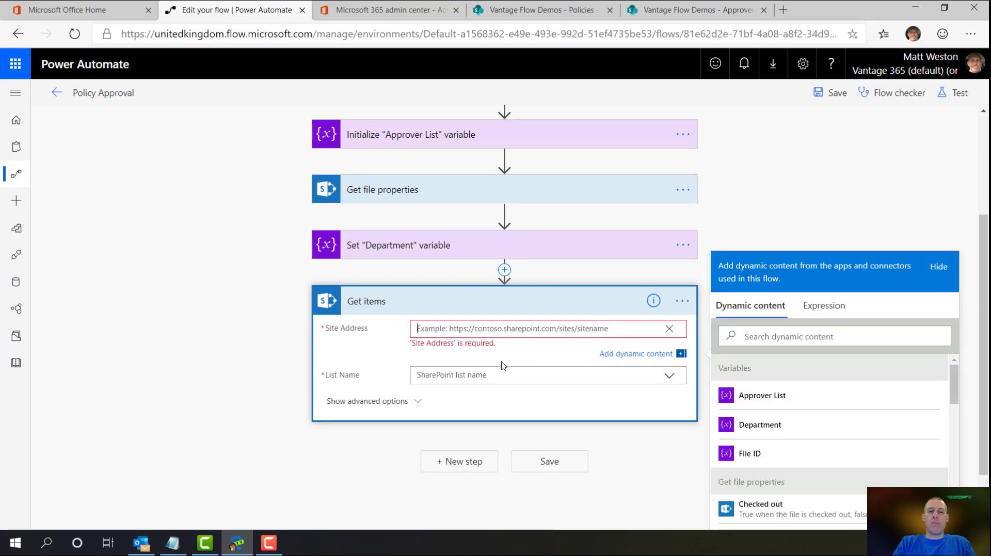
{"action": "type", "text": "https://vantage365.sharepoint.com/sites/VantageFlowDemos"}
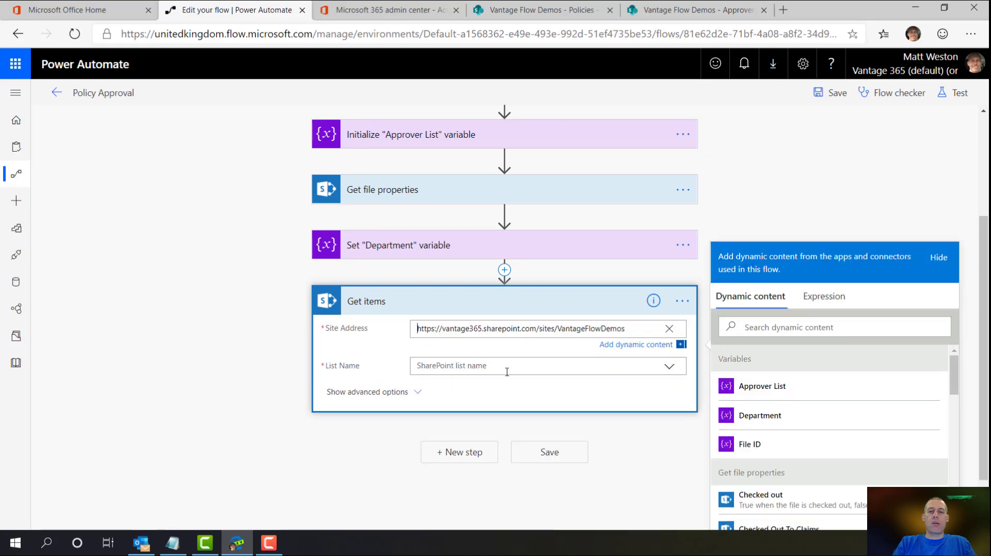
{"action": "left_click", "coordinate": [471, 366]}
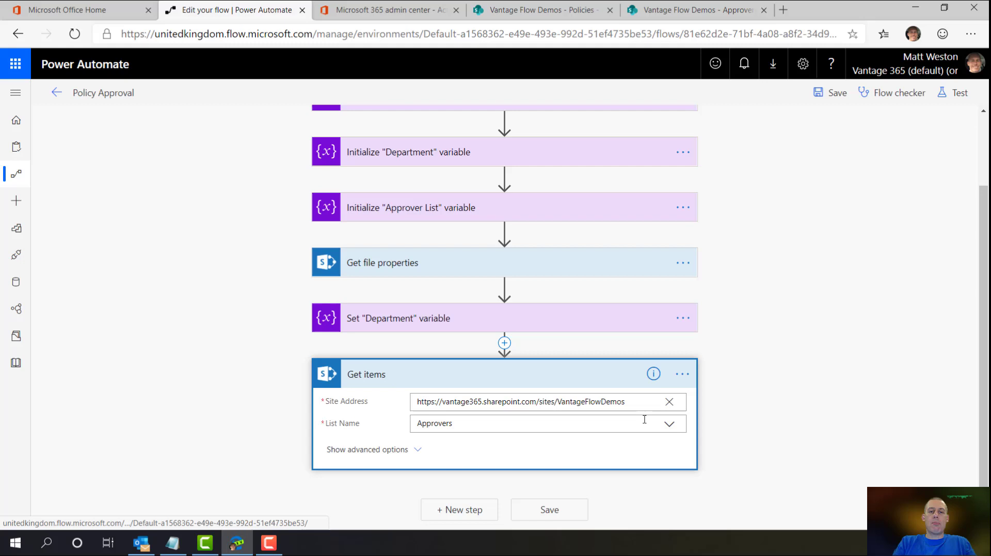
- Begin the Get items filter query with Title eq, and check the Title column of the Approvers list in SharePoint
{"action": "left_click", "coordinate": [418, 451]}
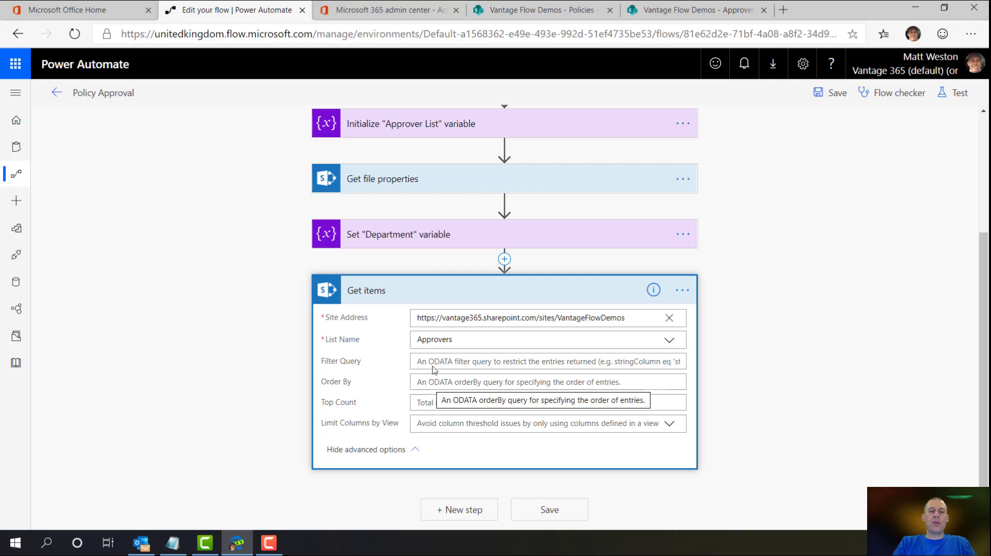
{"action": "left_click", "coordinate": [490, 361]}
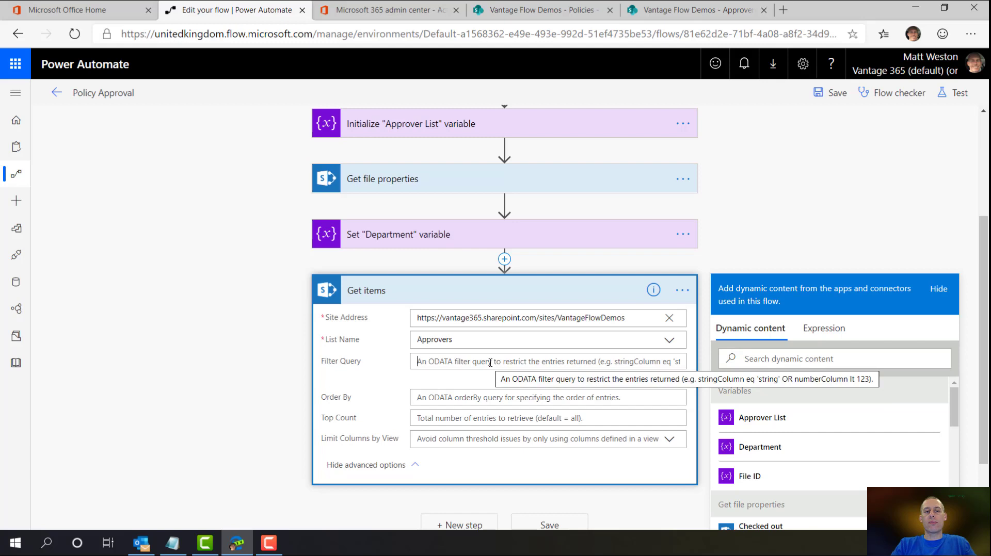
{"action": "type", "text": "Title eq"}
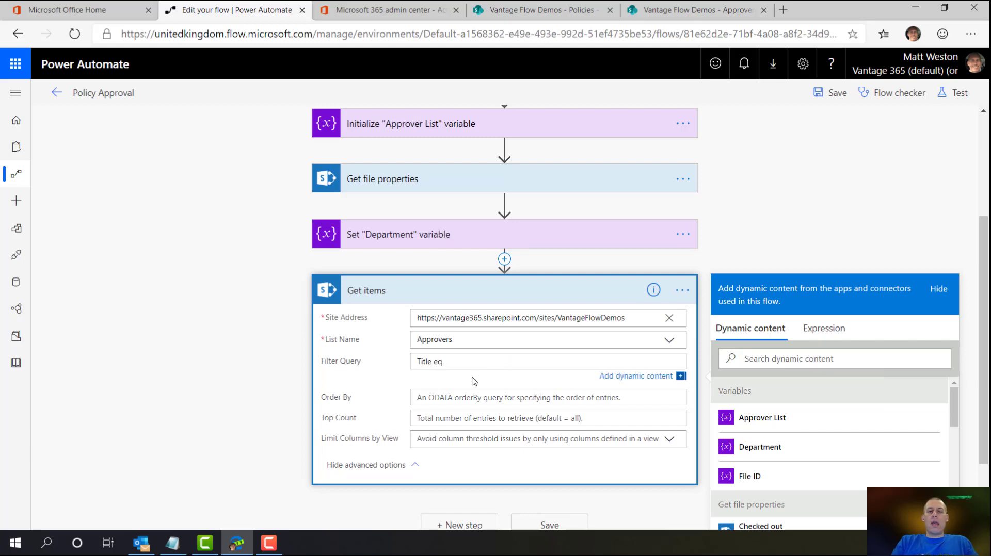
{"action": "left_click", "coordinate": [669, 14]}
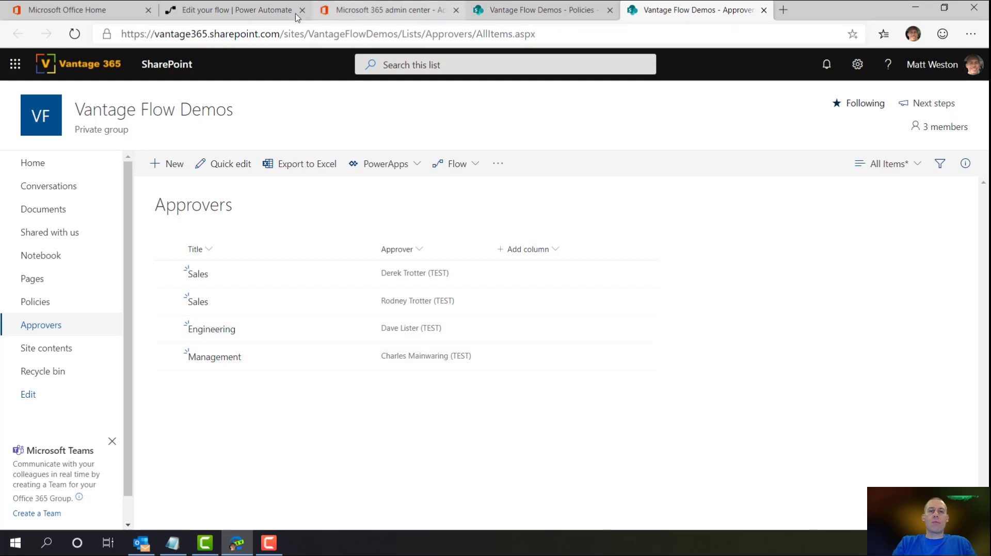
{"action": "left_click", "coordinate": [227, 15]}
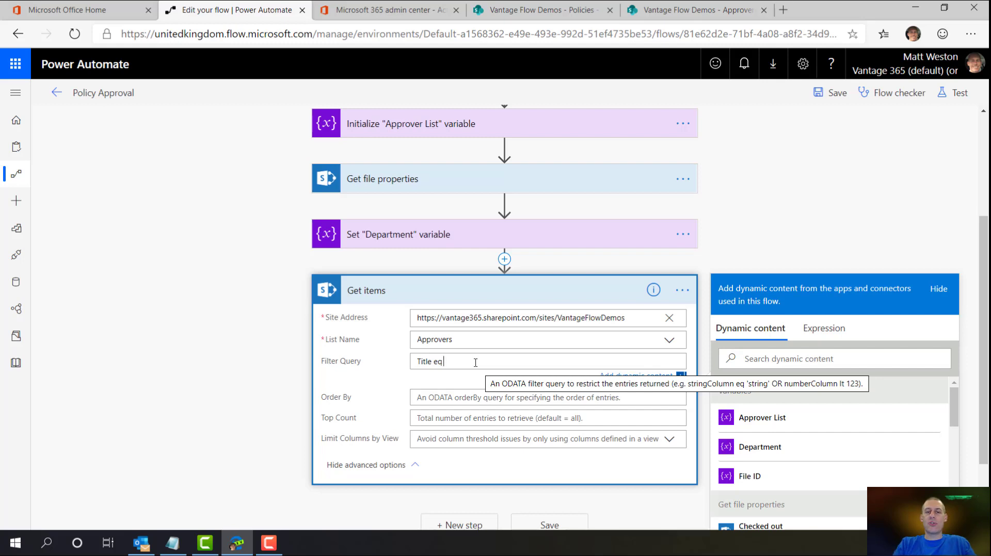
- Complete the Get items filter query with the Department variable in single quotes, and save the flow
{"action": "type", "text": "'"}
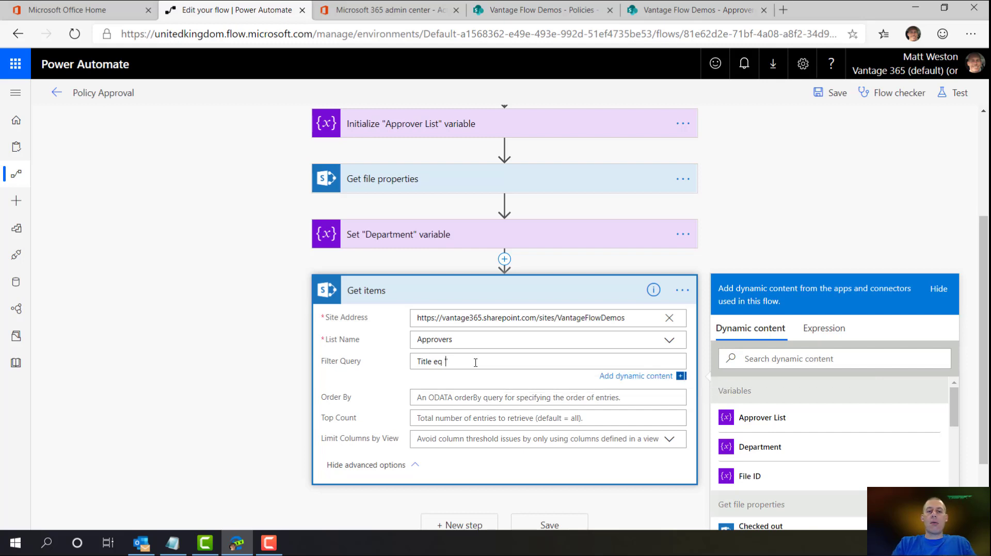
{"action": "left_click", "coordinate": [790, 458]}
{"action": "type", "text": "'"}
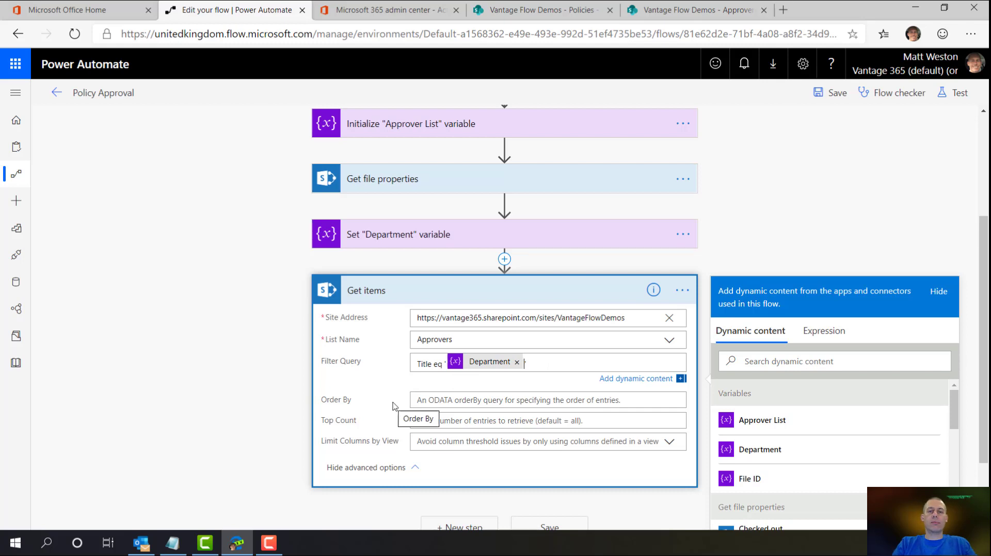
{"action": "scroll", "coordinate": [393, 406], "scroll_direction": "down", "scroll_amount": 2}
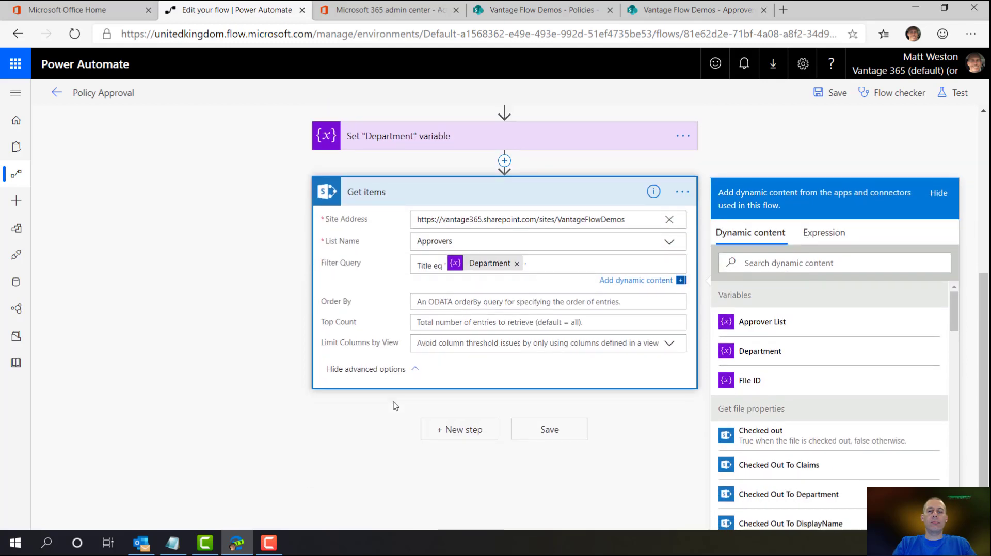
{"action": "left_click", "coordinate": [550, 432]}
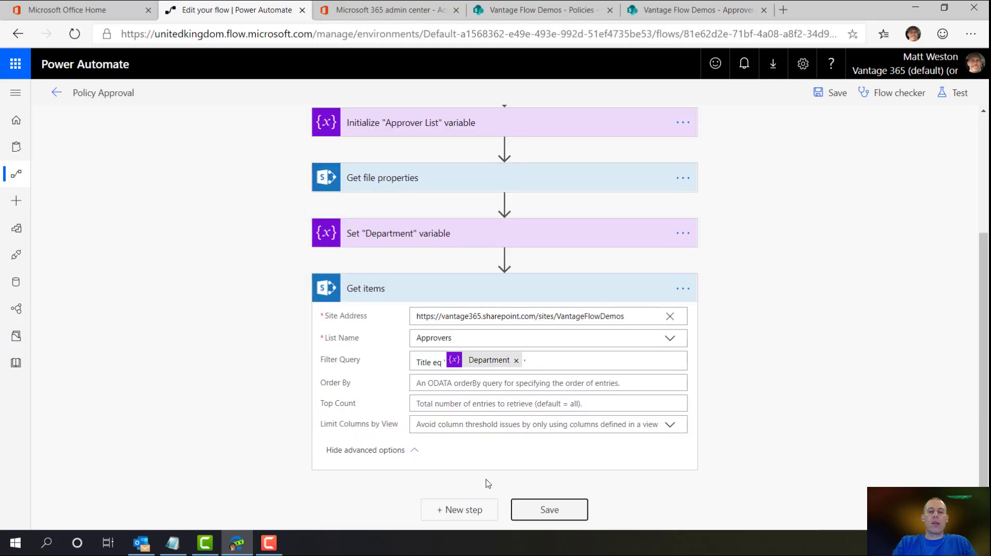
- Add an Append to string variable action below the Get items action
{"action": "left_click", "coordinate": [461, 511]}
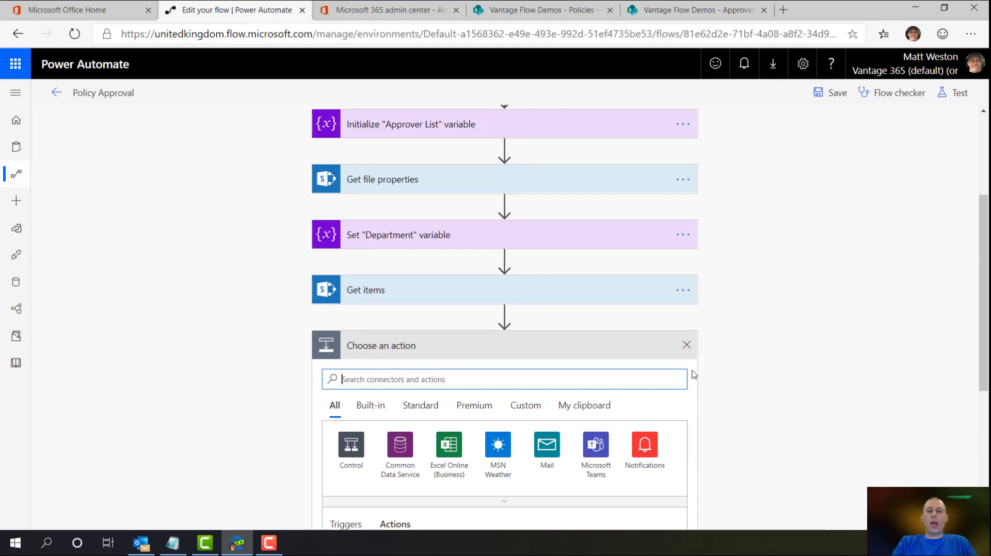
{"action": "scroll", "coordinate": [699, 377], "scroll_direction": "up", "scroll_amount": 2}
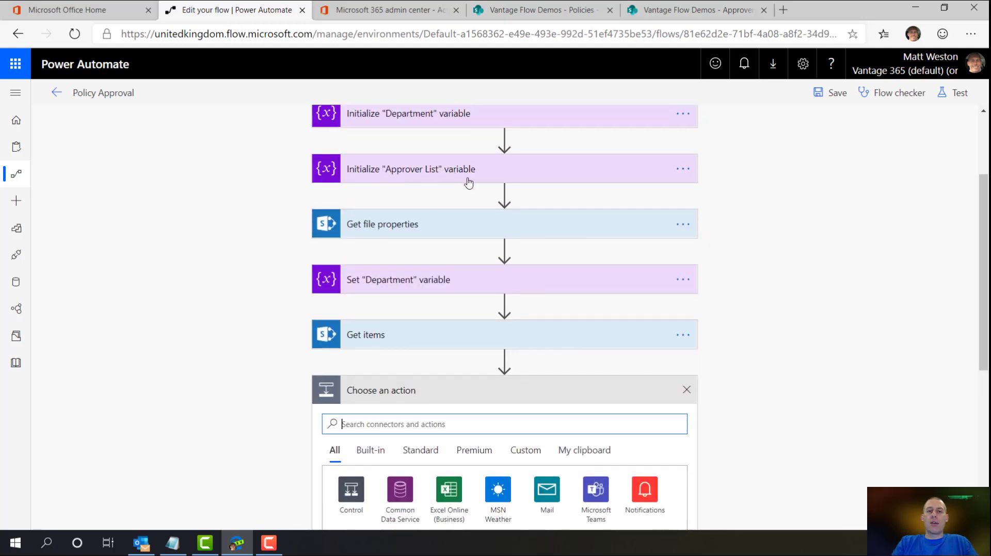
{"action": "scroll", "coordinate": [747, 376], "scroll_direction": "down", "scroll_amount": 5}
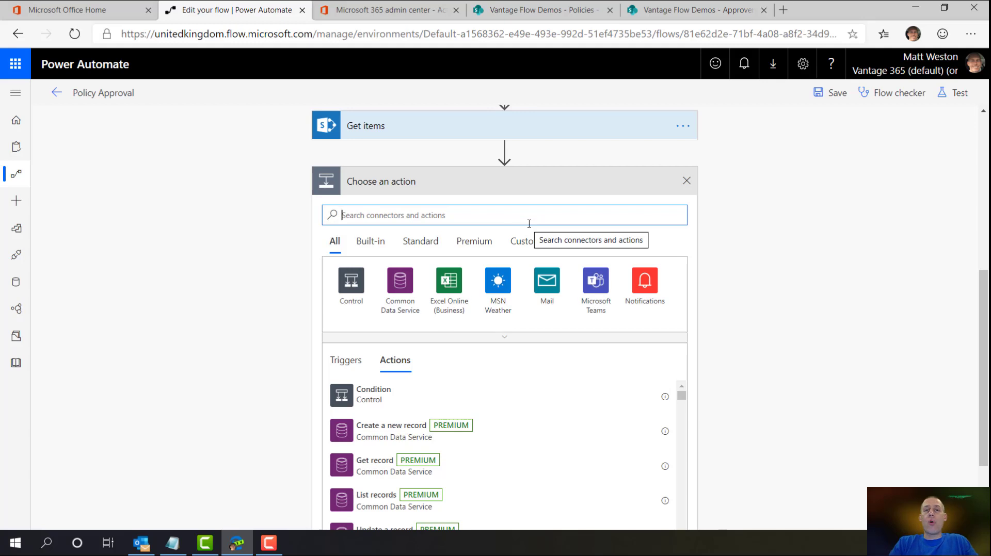
{"action": "type", "text": "app"}
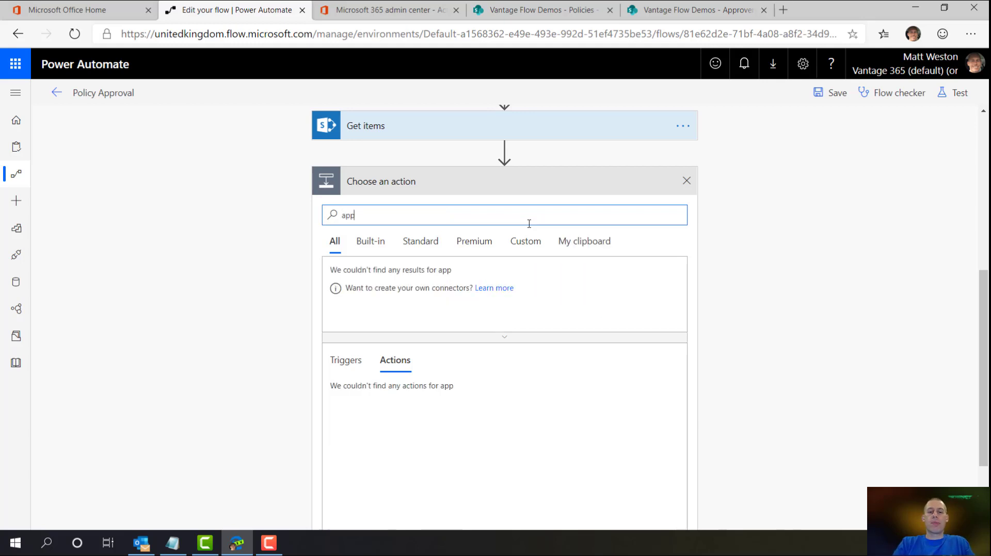
{"action": "type", "text": "end"}
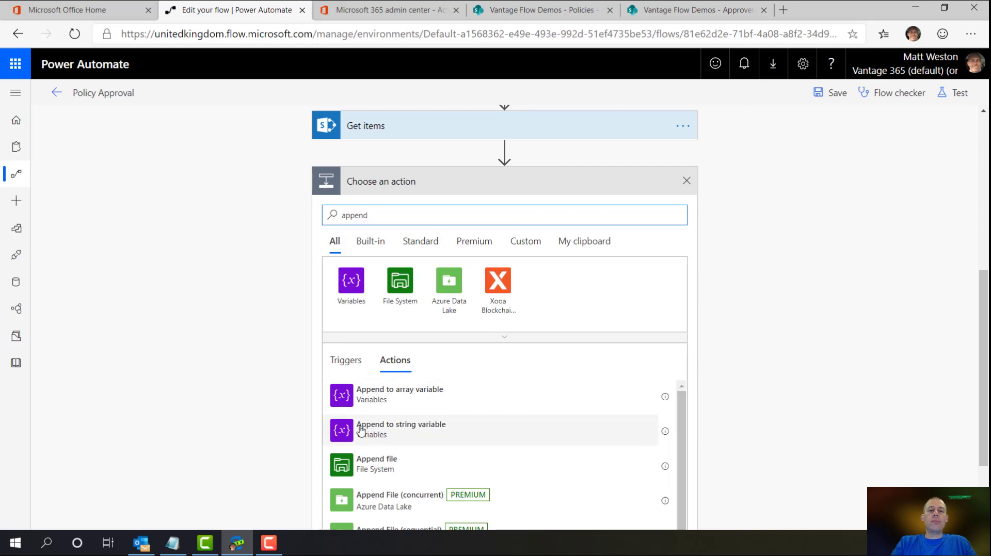
{"action": "left_click", "coordinate": [434, 432]}
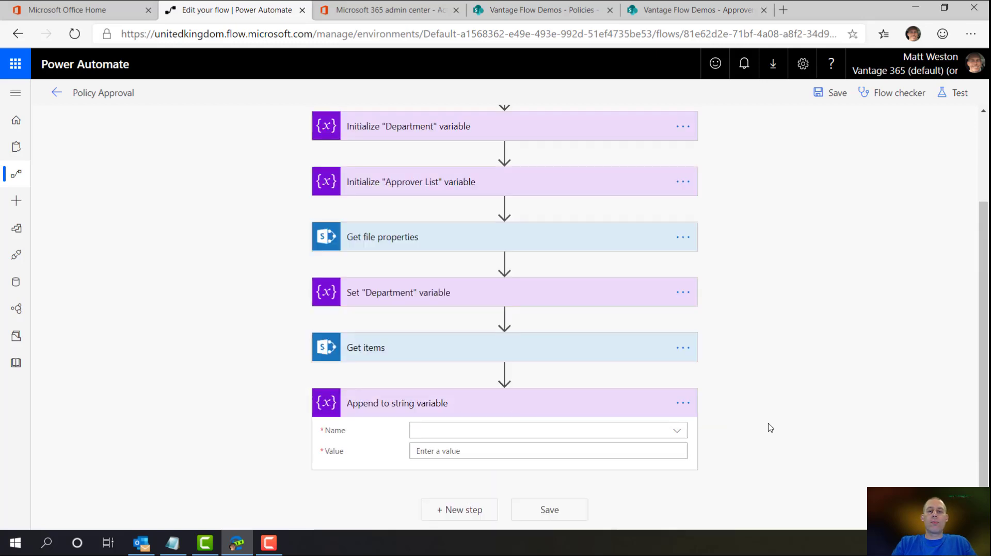
- Choose Approver List as the variable that the Append to string variable action extends
{"action": "left_click", "coordinate": [631, 434]}
{"action": "left_click", "coordinate": [467, 433]}
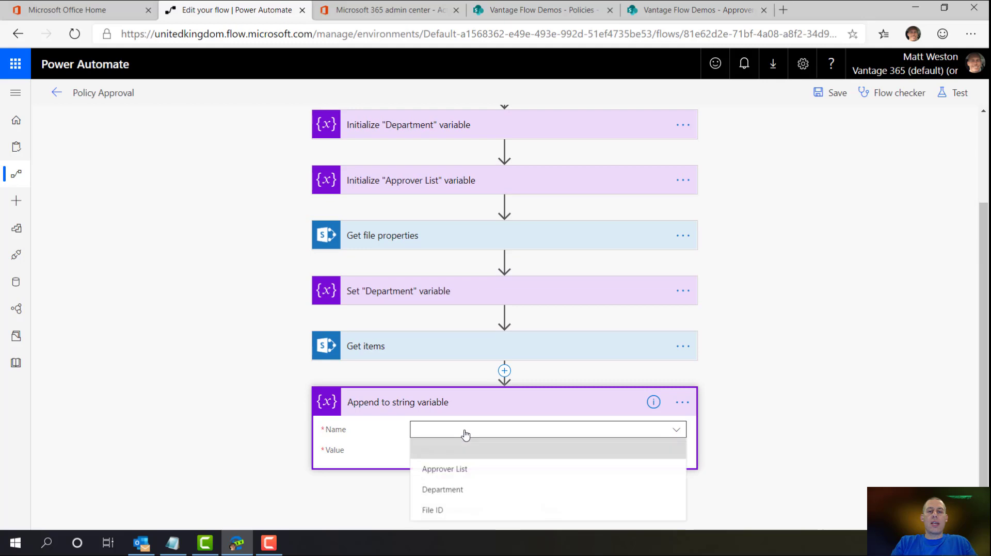
{"action": "left_click", "coordinate": [461, 469]}
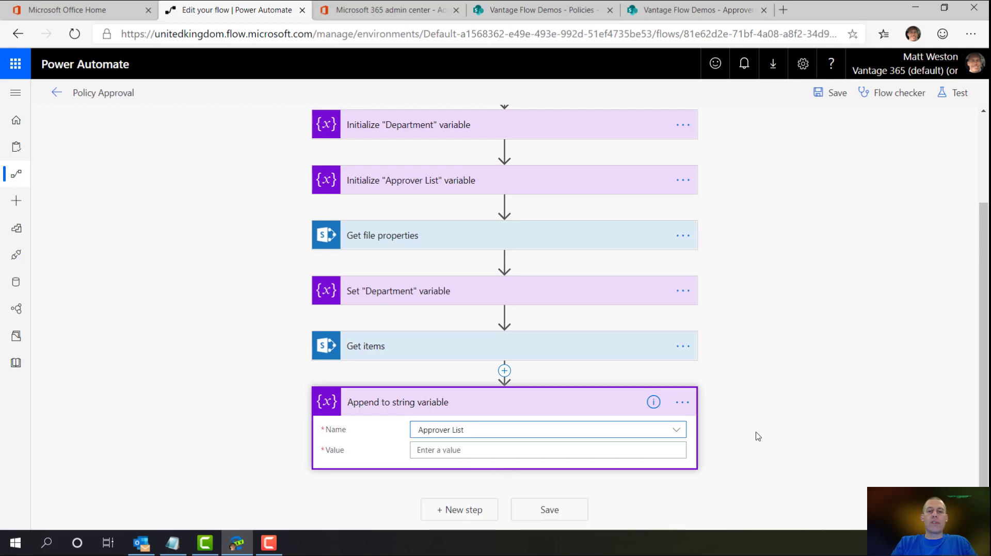
- Insert Approver Email from Get items as the append value, checking the Approvers list in SharePoint before choosing it
{"action": "left_click", "coordinate": [525, 450]}
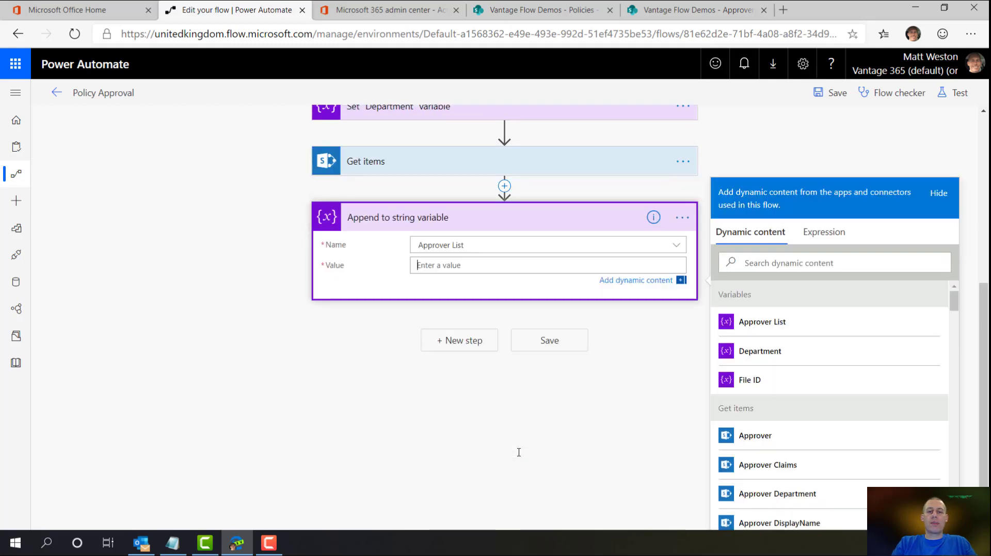
{"action": "left_click", "coordinate": [817, 265]}
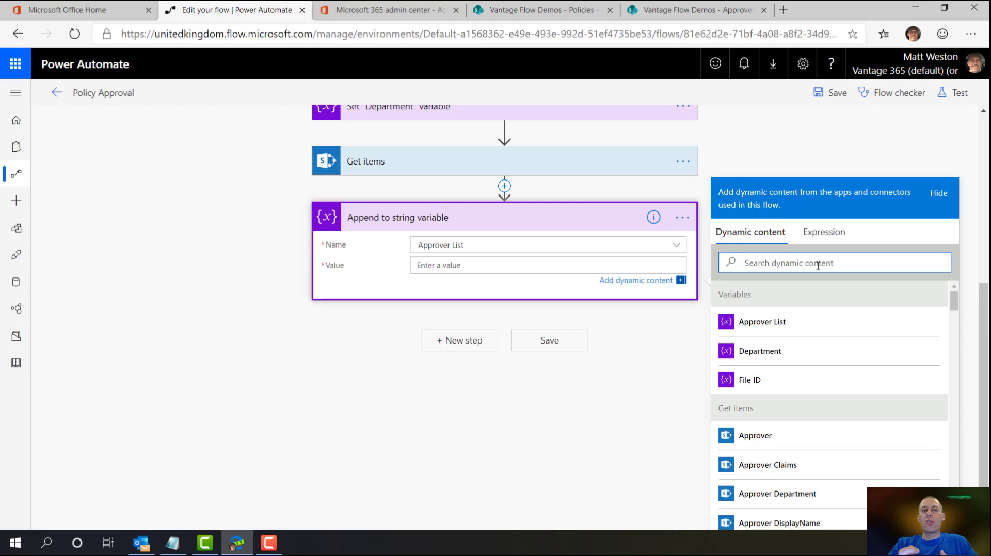
{"action": "type", "text": "email"}
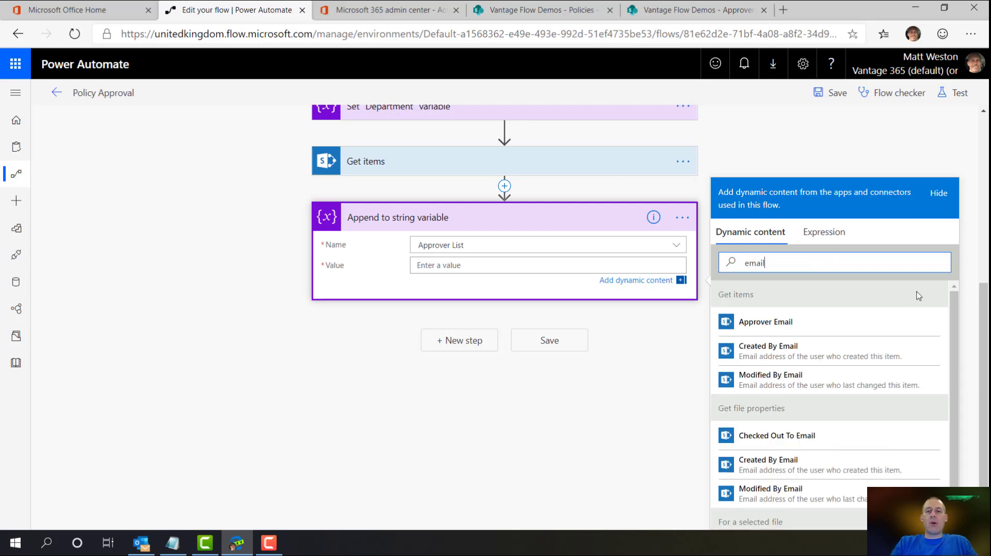
{"action": "scroll", "coordinate": [911, 355], "scroll_direction": "down", "scroll_amount": 1}
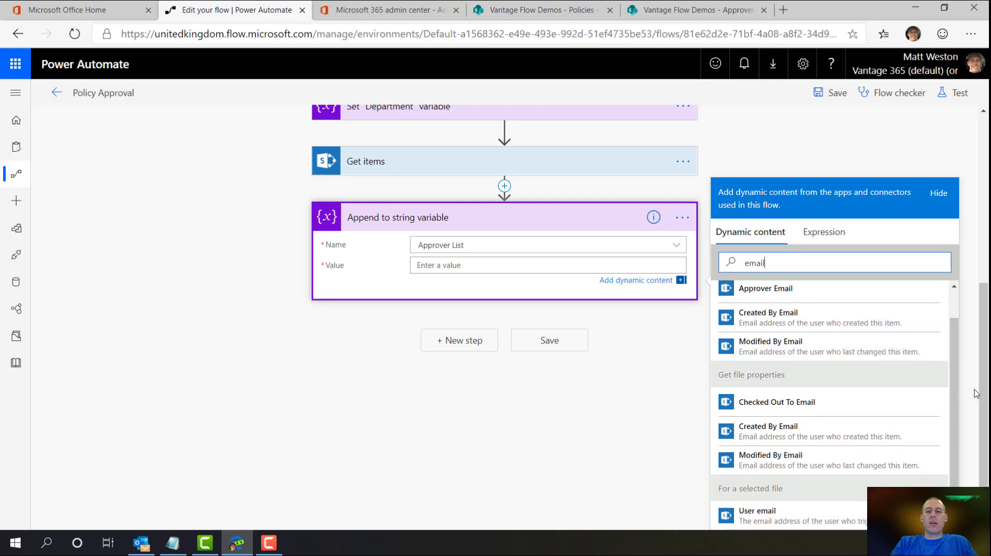
{"action": "scroll", "coordinate": [911, 356], "scroll_direction": "up", "scroll_amount": 2}
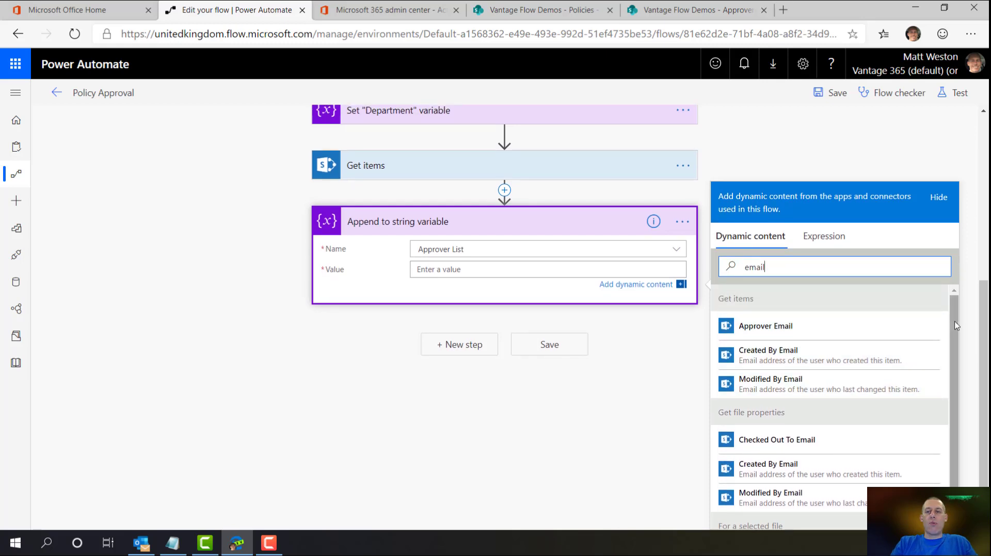
{"action": "scroll", "coordinate": [955, 331], "scroll_direction": "down", "scroll_amount": 1}
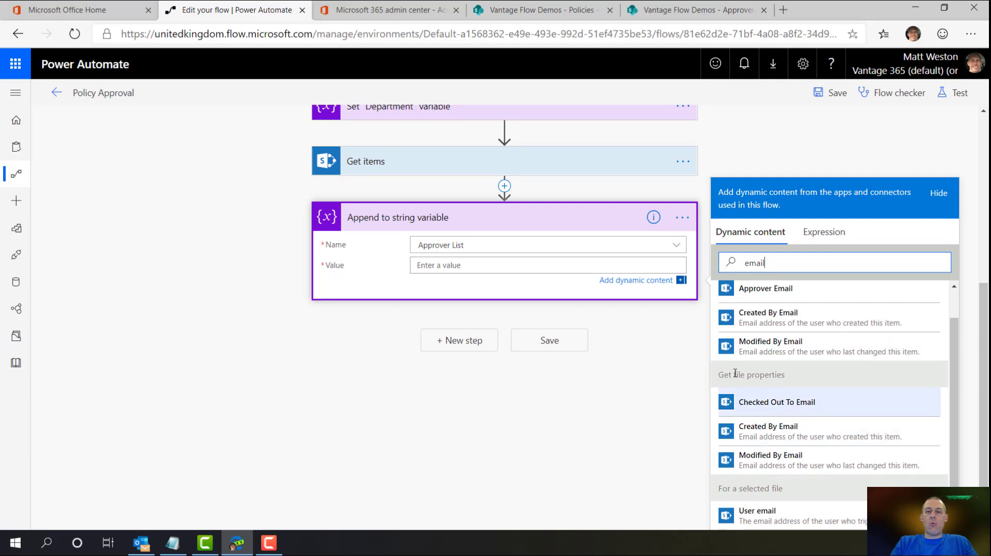
{"action": "scroll", "coordinate": [856, 368], "scroll_direction": "up", "scroll_amount": 1}
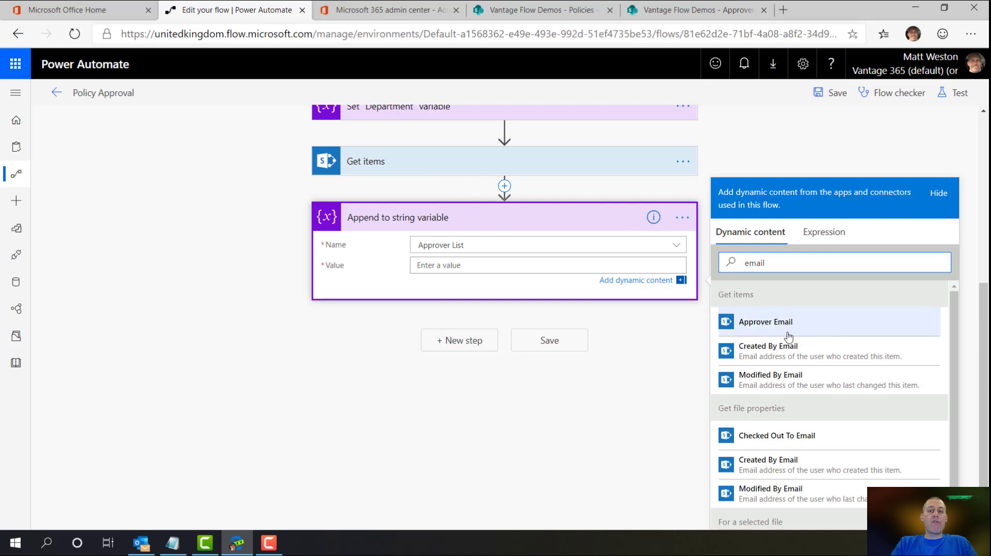
{"action": "left_click", "coordinate": [681, 13]}
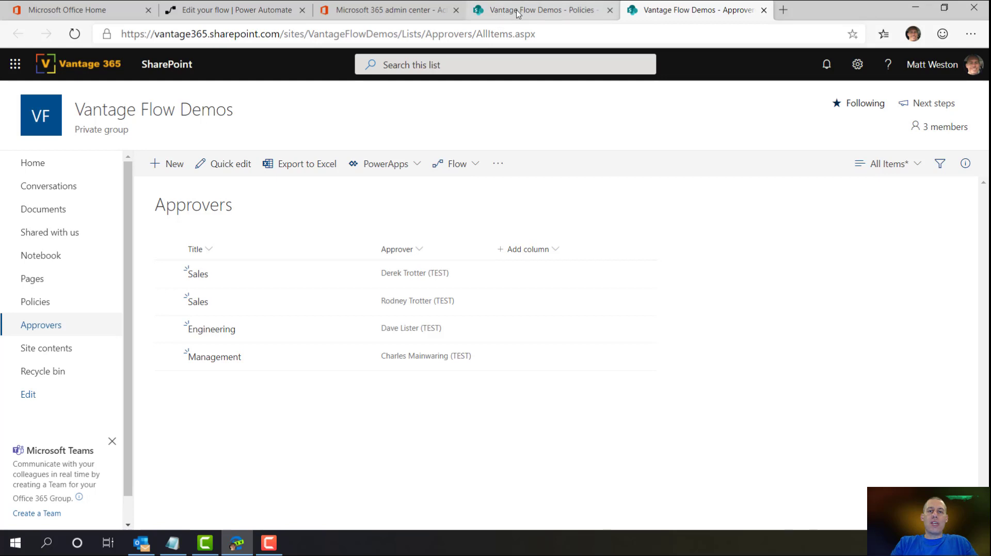
{"action": "left_click", "coordinate": [269, 18]}
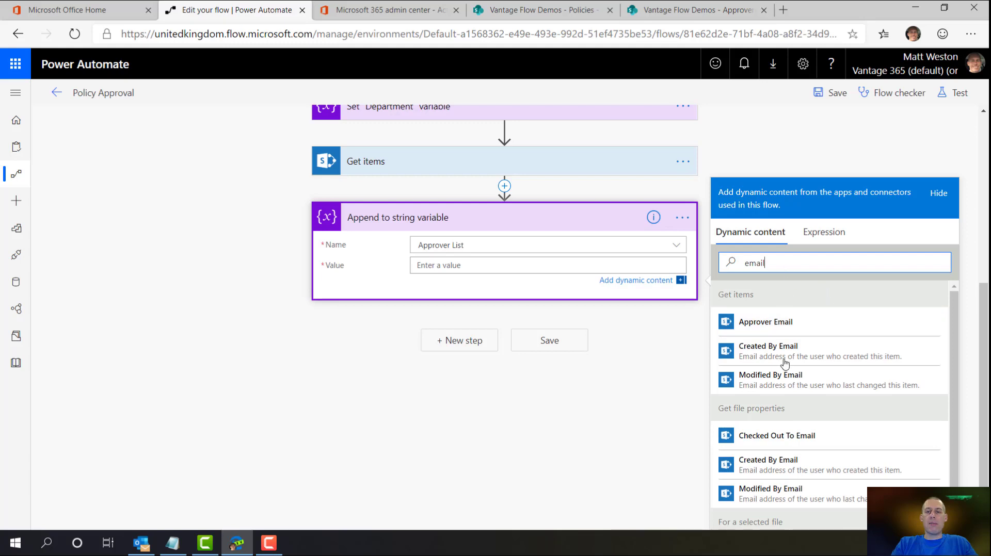
{"action": "left_click", "coordinate": [776, 325]}
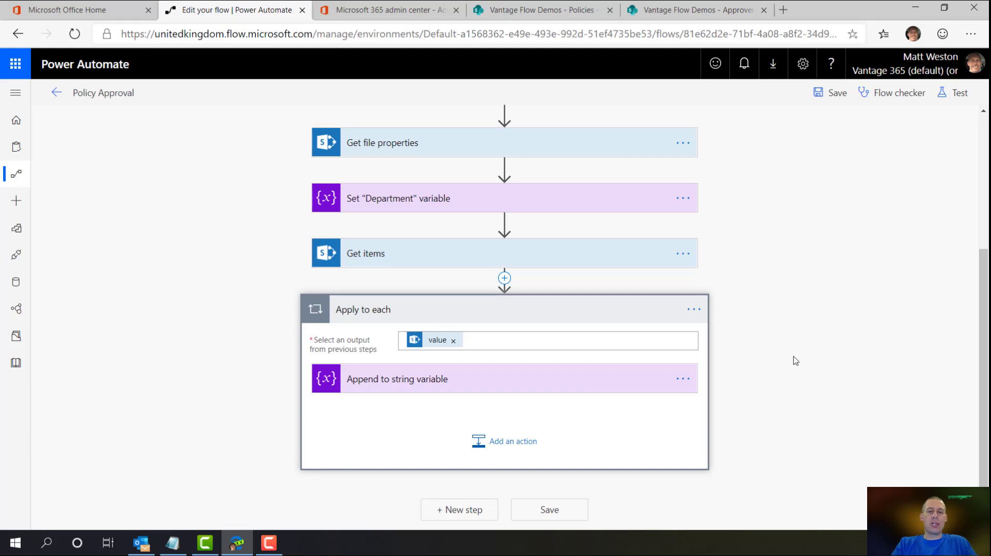
- In the append action inside Apply to each, set the value to Approver Email followed by a semicolon, and save the flow
{"action": "left_click", "coordinate": [503, 390]}
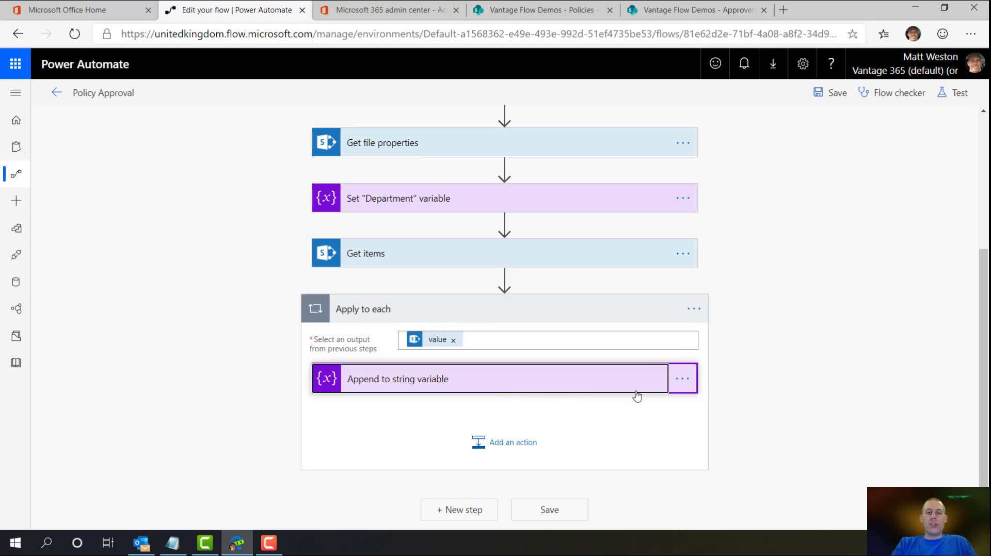
{"action": "left_click", "coordinate": [490, 335]}
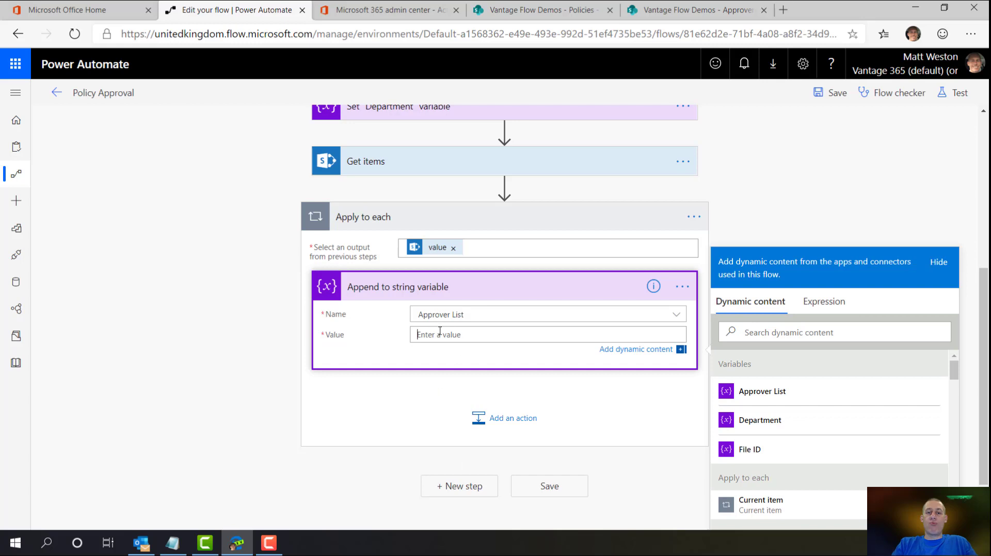
{"action": "left_click", "coordinate": [824, 308]}
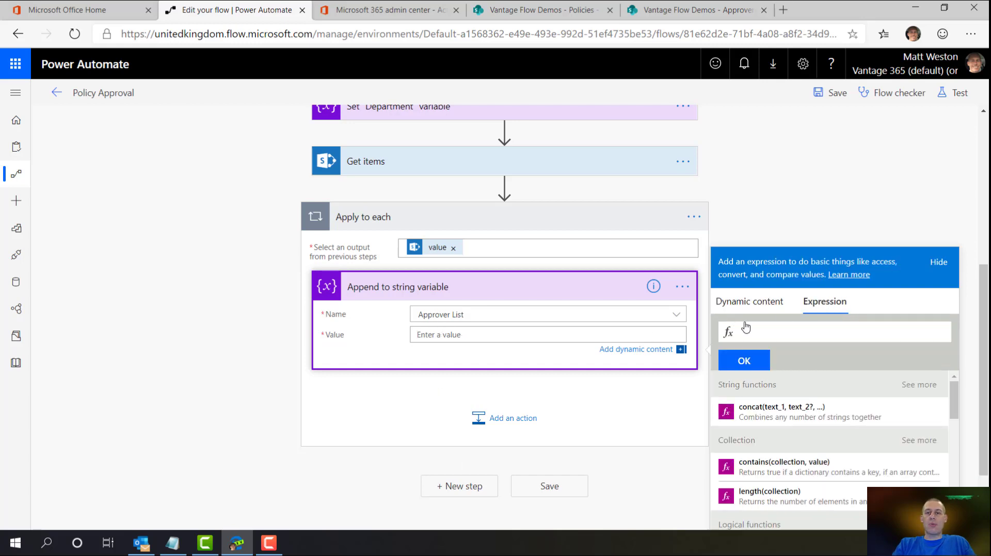
{"action": "left_click", "coordinate": [750, 304]}
{"action": "type", "text": "email"}
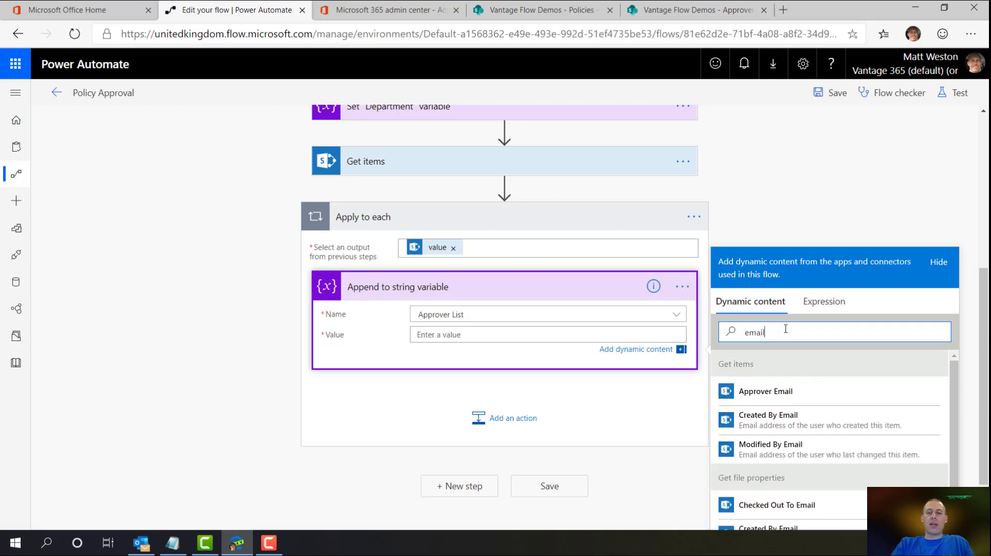
{"action": "left_click", "coordinate": [740, 394]}
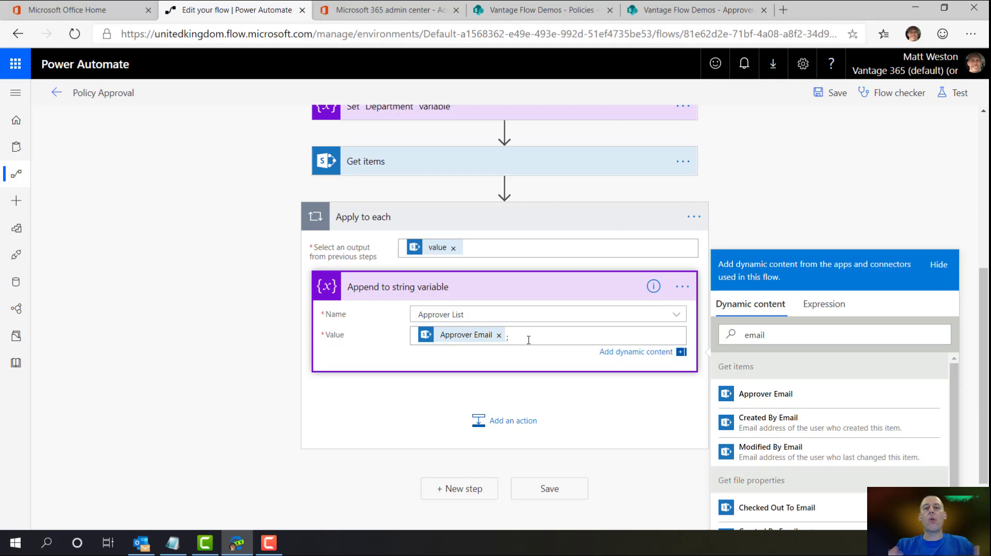
{"action": "type", "text": ";"}
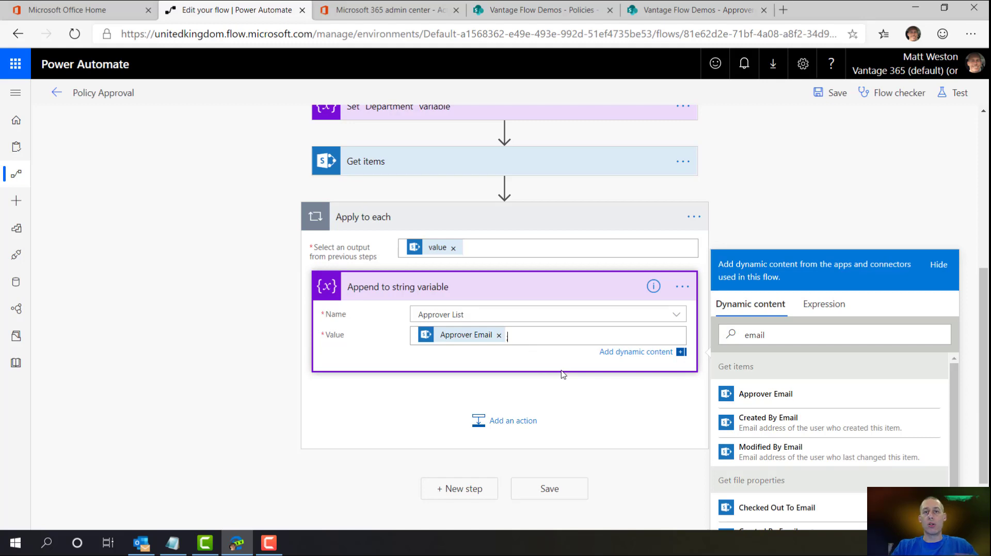
{"action": "left_click", "coordinate": [527, 225]}
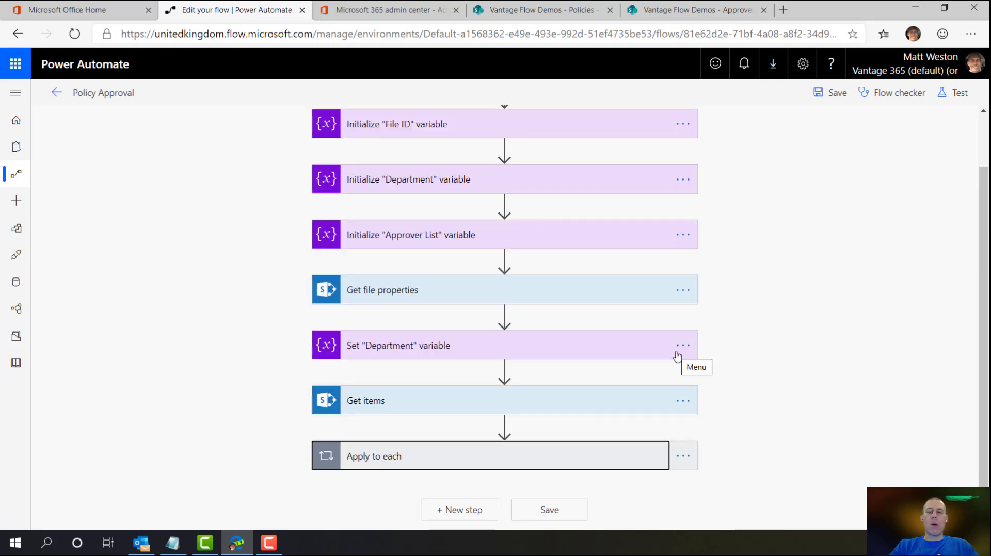
{"action": "left_click", "coordinate": [581, 512]}
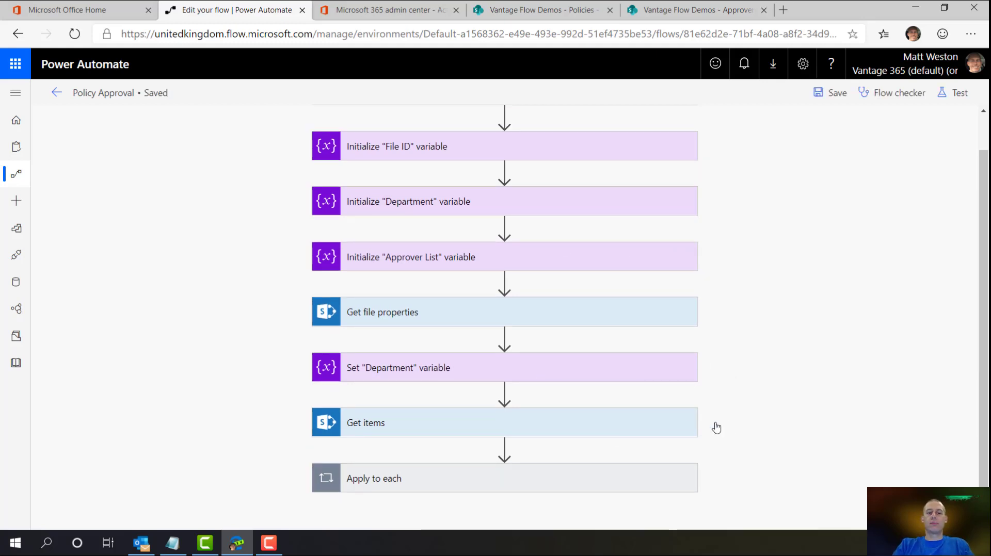
- Add a Start and wait for an approval action below the Apply to each loop
{"action": "left_click", "coordinate": [465, 514]}
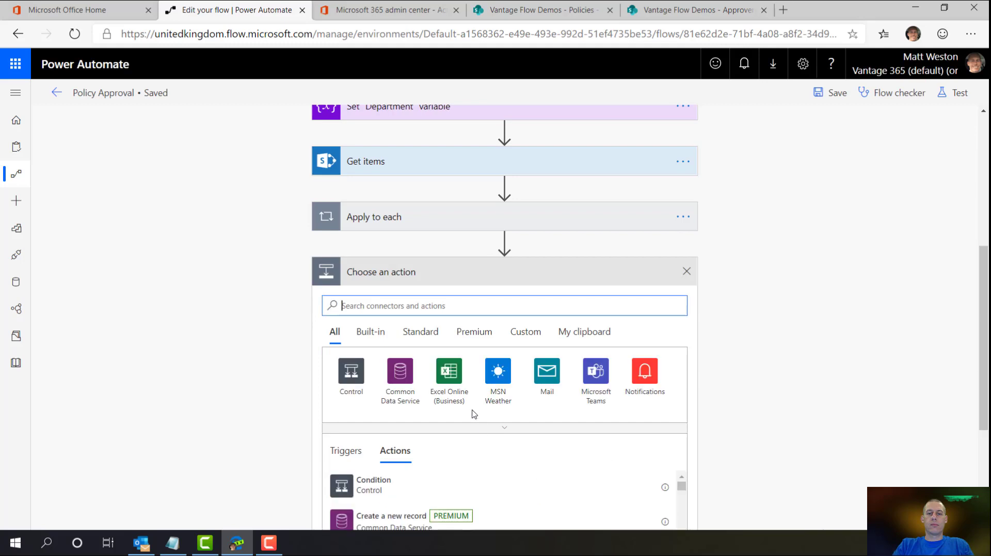
{"action": "type", "text": "star"}
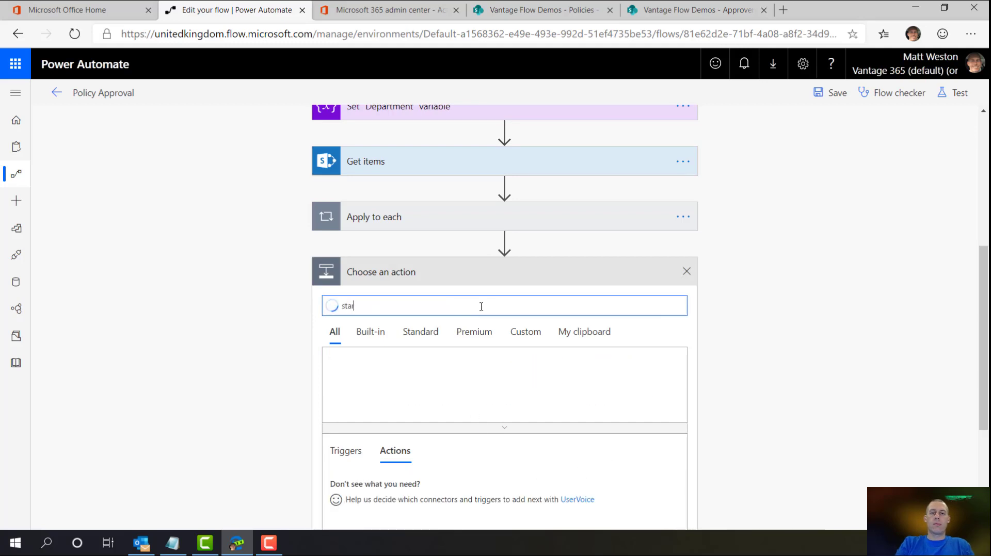
{"action": "type", "text": "t app"}
{"action": "key", "text": "BackSpace"}
{"action": "key", "text": "BackSpace"}
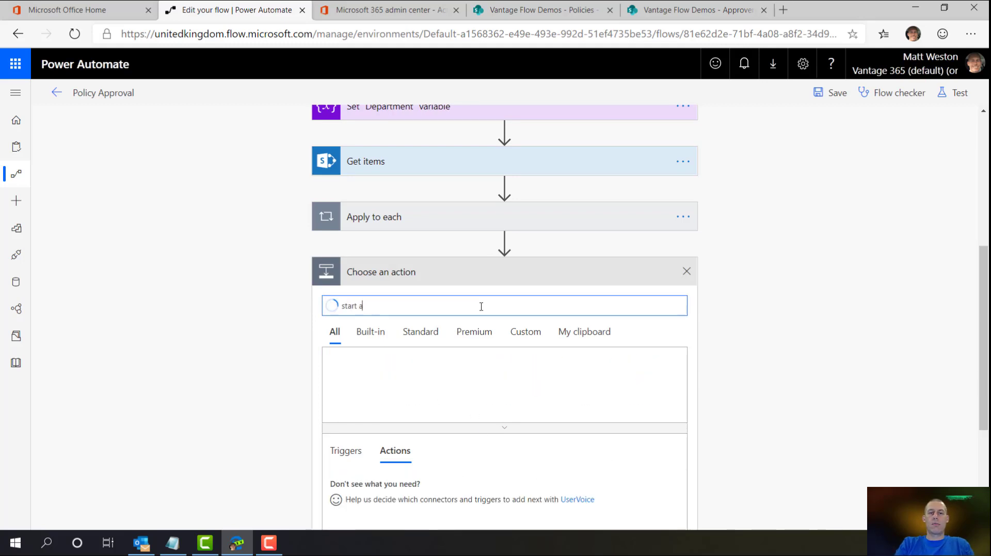
{"action": "type", "text": "nd wait"}
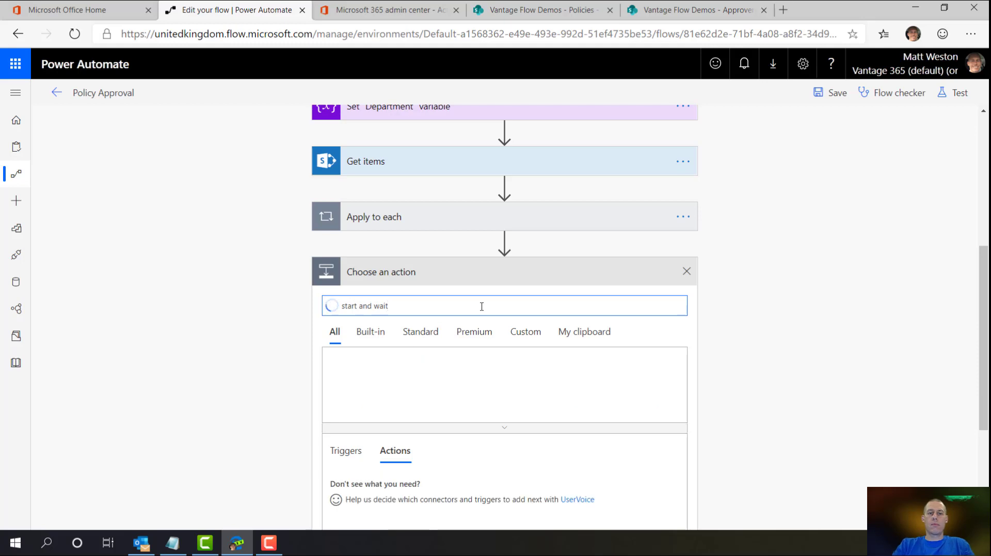
{"action": "scroll", "coordinate": [431, 384], "scroll_direction": "down", "scroll_amount": 3}
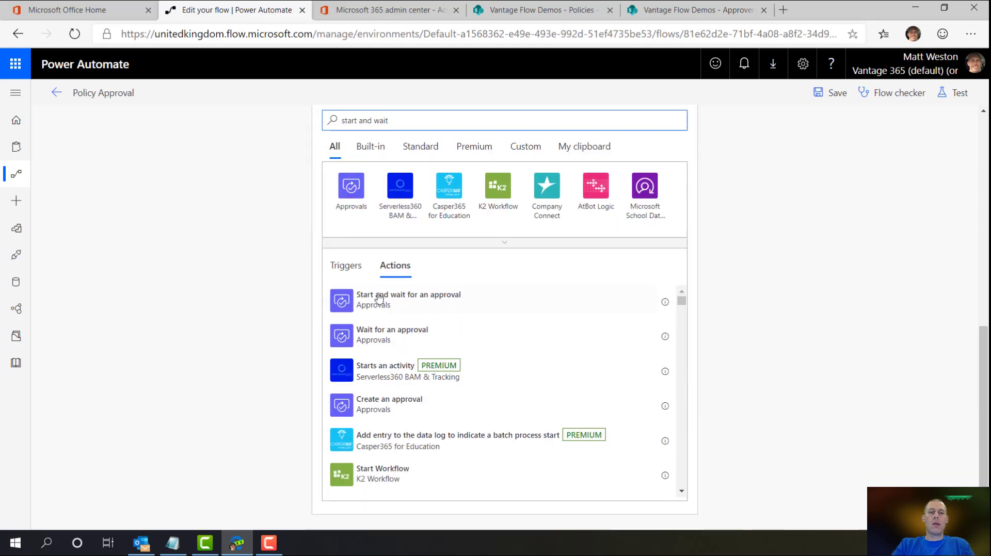
{"action": "left_click", "coordinate": [381, 308]}
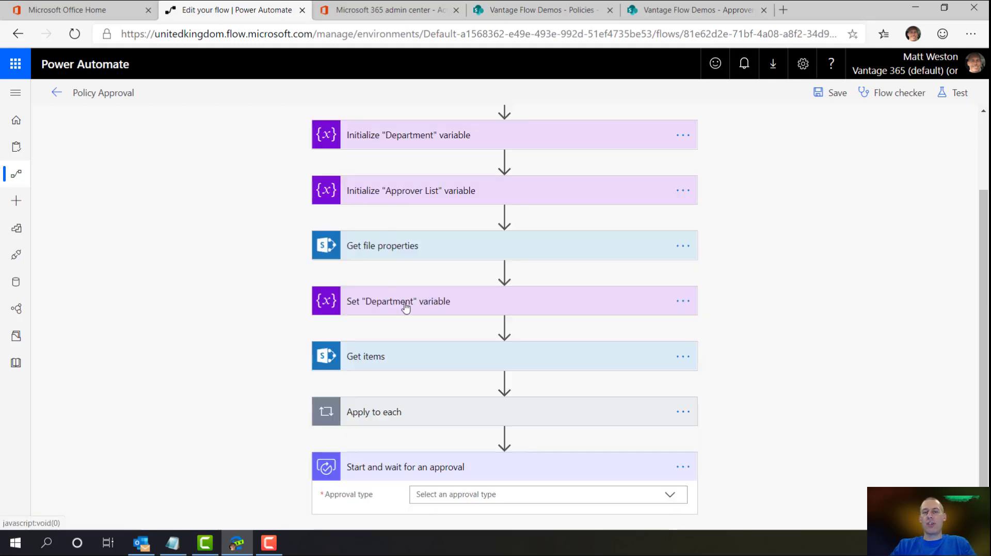
- Set the approval type to Approve/Reject - First to respond
{"action": "scroll", "coordinate": [532, 475], "scroll_direction": "down", "scroll_amount": 1}
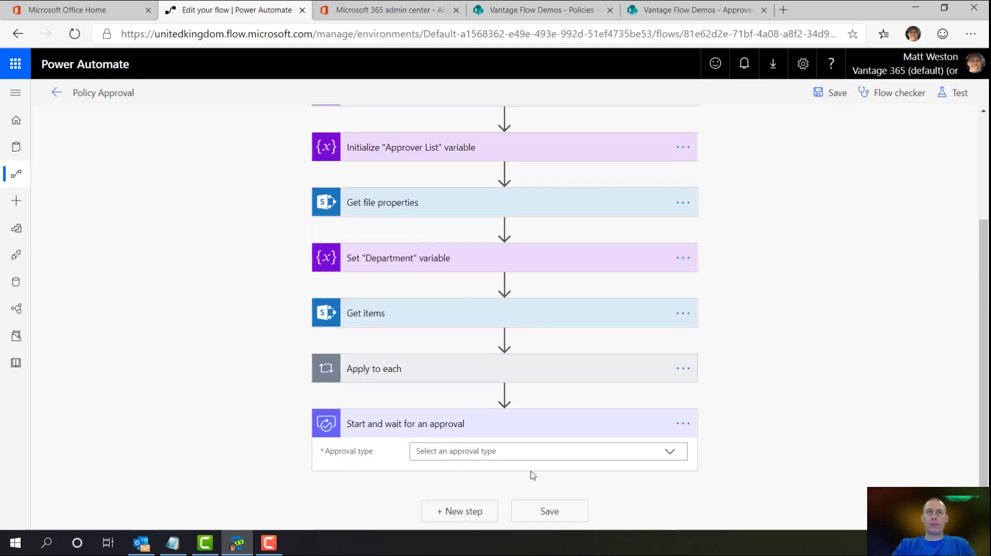
{"action": "left_click", "coordinate": [455, 454]}
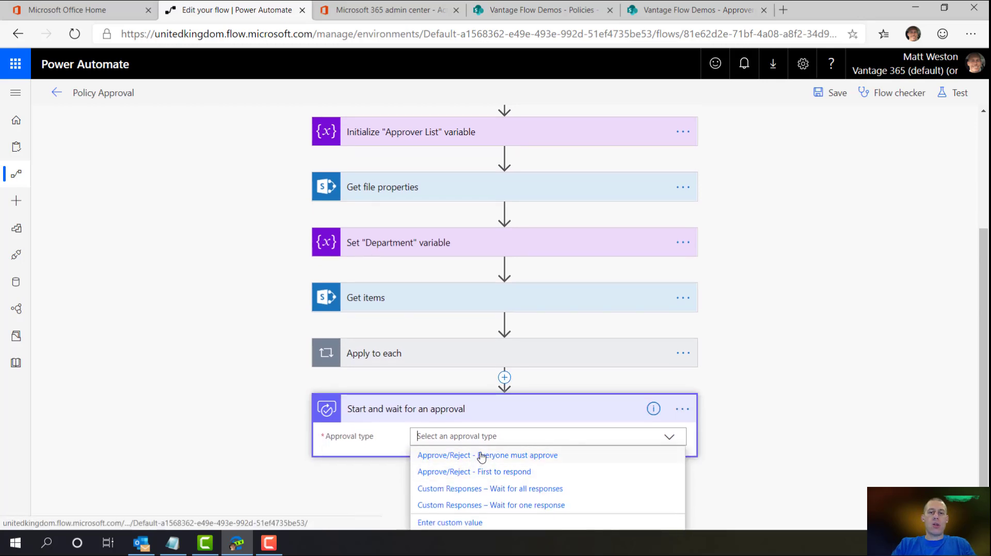
{"action": "left_click", "coordinate": [503, 472]}
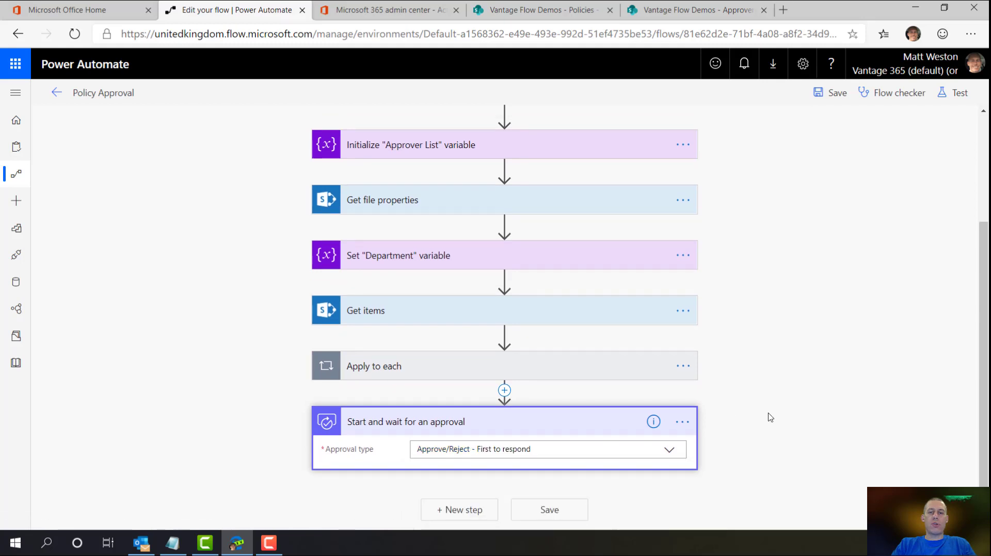
- Title the approval "Approve Document:" followed by Title from Get file properties, and assign it to the Approver List variable
{"action": "scroll", "coordinate": [423, 355], "scroll_direction": "down", "scroll_amount": 2}
{"action": "left_click", "coordinate": [449, 339]}
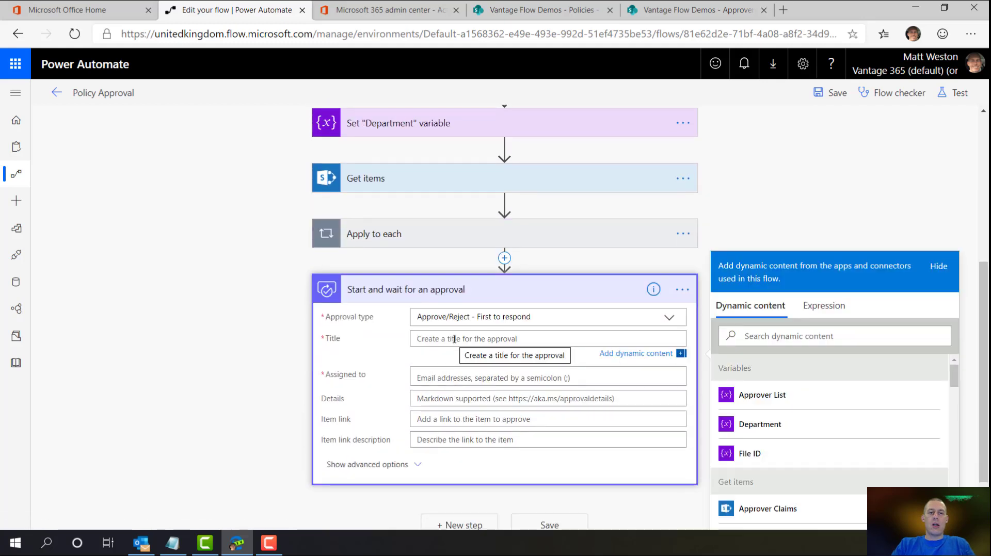
{"action": "type", "text": "Approve Document:"}
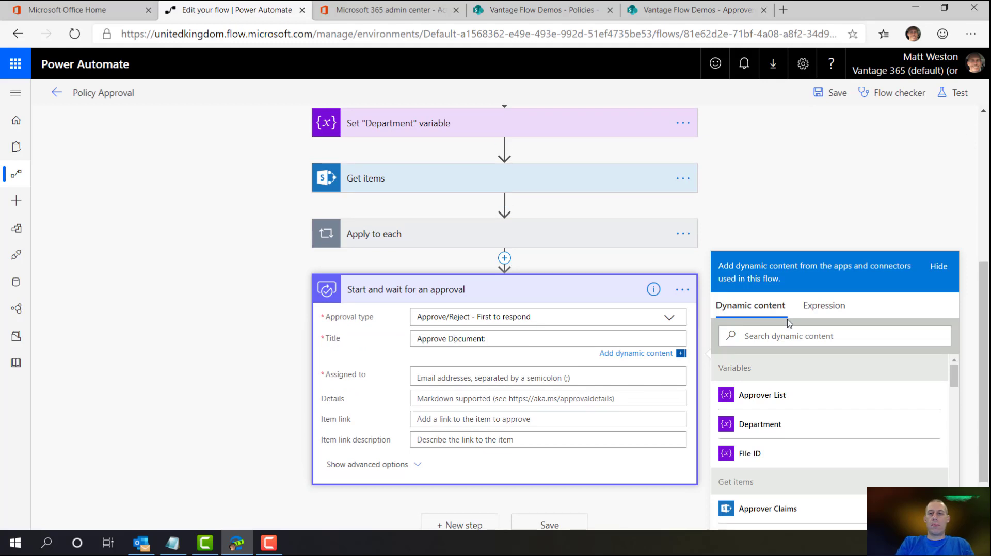
{"action": "left_click", "coordinate": [790, 336]}
{"action": "type", "text": "Title"}
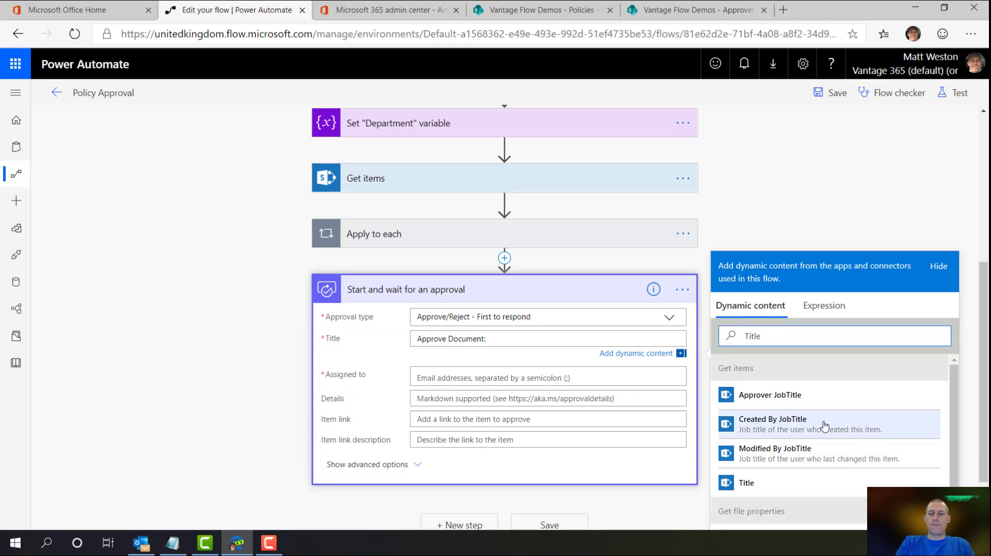
{"action": "scroll", "coordinate": [826, 427], "scroll_direction": "down", "scroll_amount": 3}
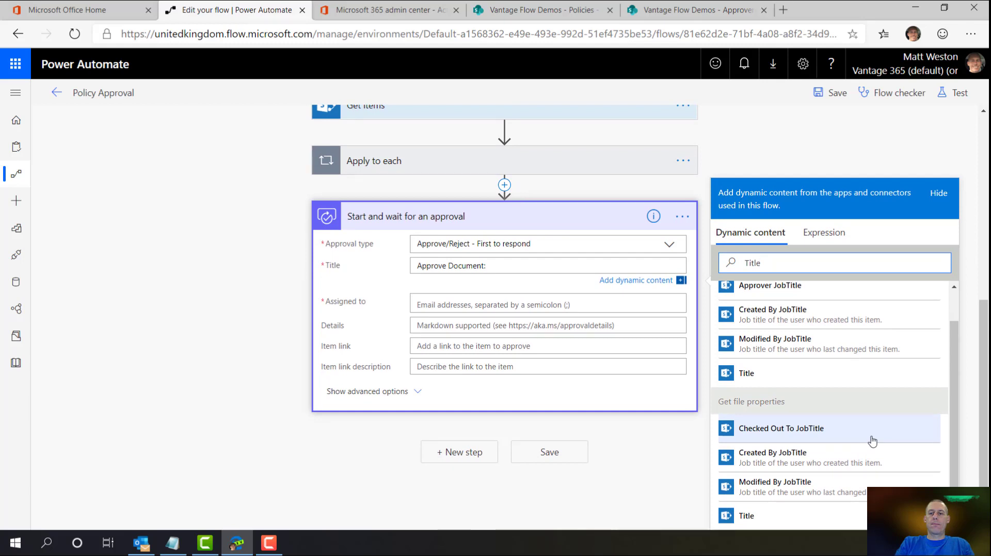
{"action": "scroll", "coordinate": [898, 422], "scroll_direction": "up", "scroll_amount": 1}
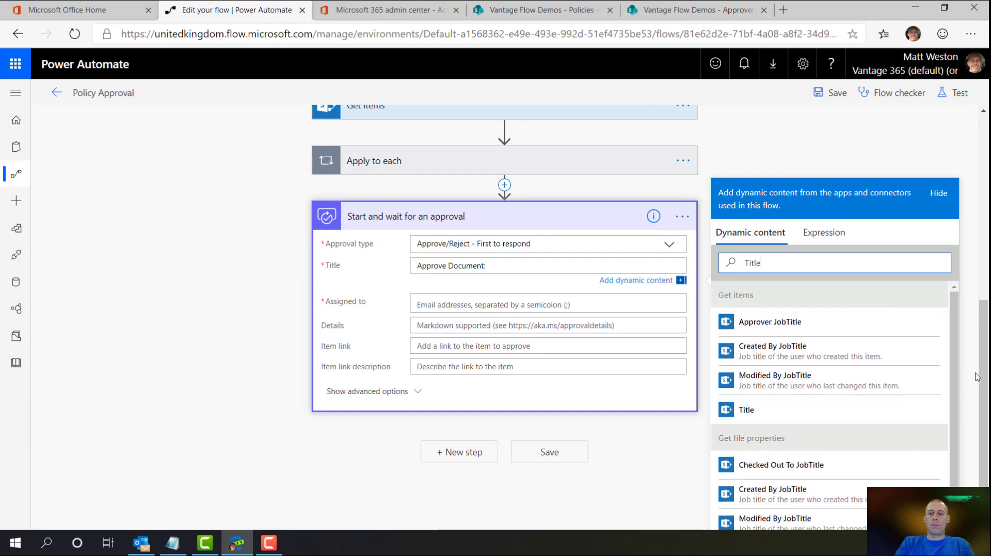
{"action": "scroll", "coordinate": [877, 454], "scroll_direction": "down", "scroll_amount": 1}
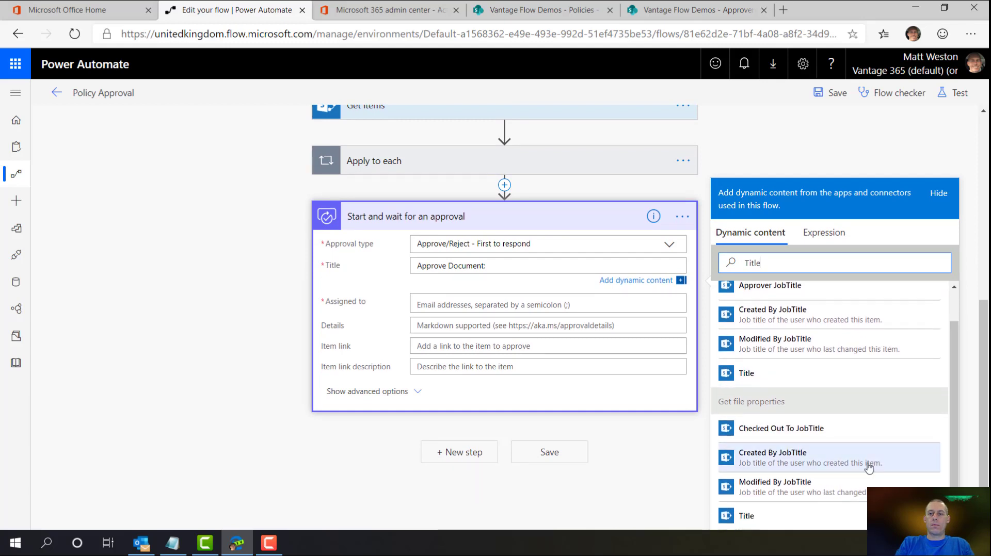
{"action": "left_click", "coordinate": [790, 516]}
{"action": "left_click", "coordinate": [441, 304]}
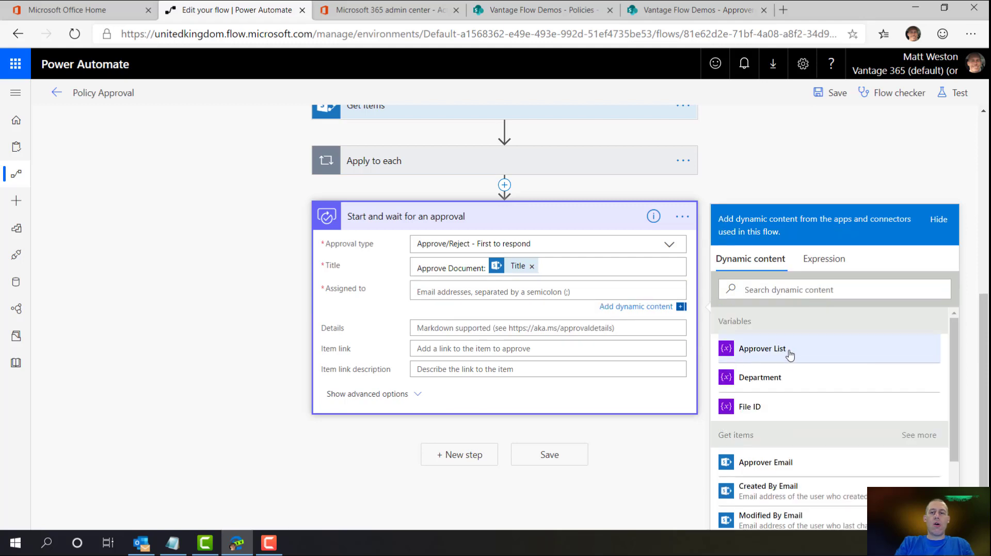
{"action": "left_click", "coordinate": [766, 351]}
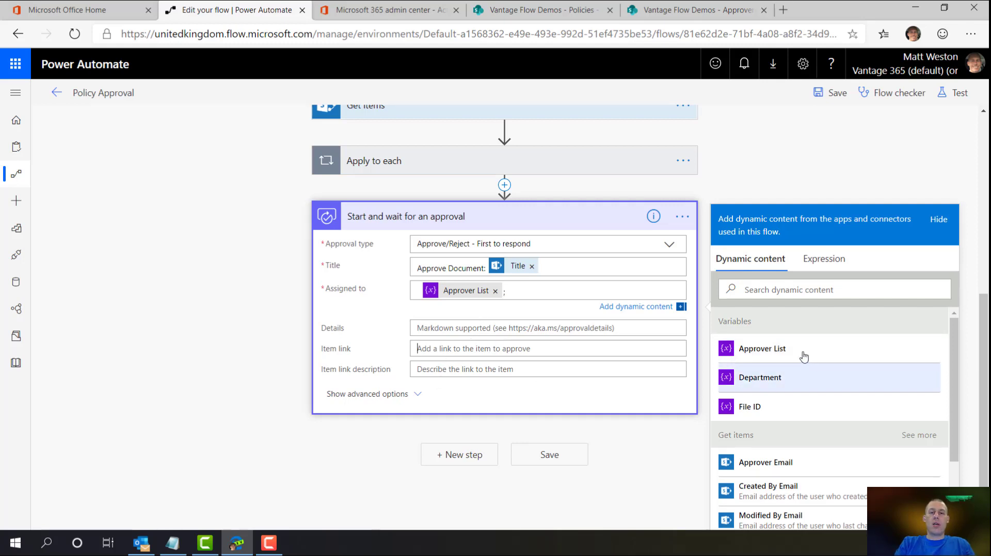
- Set the approval's item link to Link to item from Get file properties, described as "Link to Document", and save the flow
{"action": "left_click", "coordinate": [447, 350]}
{"action": "left_click", "coordinate": [786, 329]}
{"action": "type", "text": "Link"}
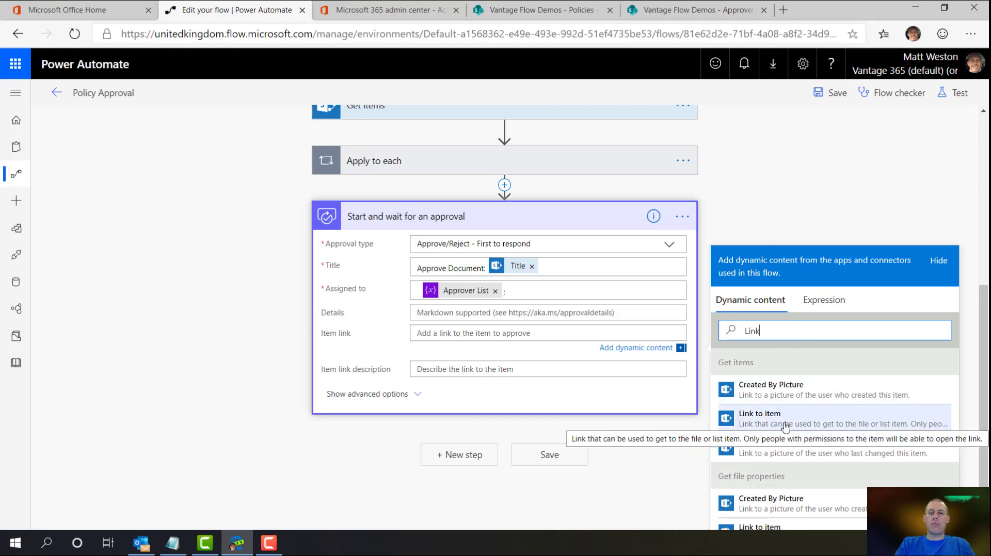
{"action": "scroll", "coordinate": [845, 432], "scroll_direction": "down", "scroll_amount": 1}
{"action": "left_click", "coordinate": [794, 467]}
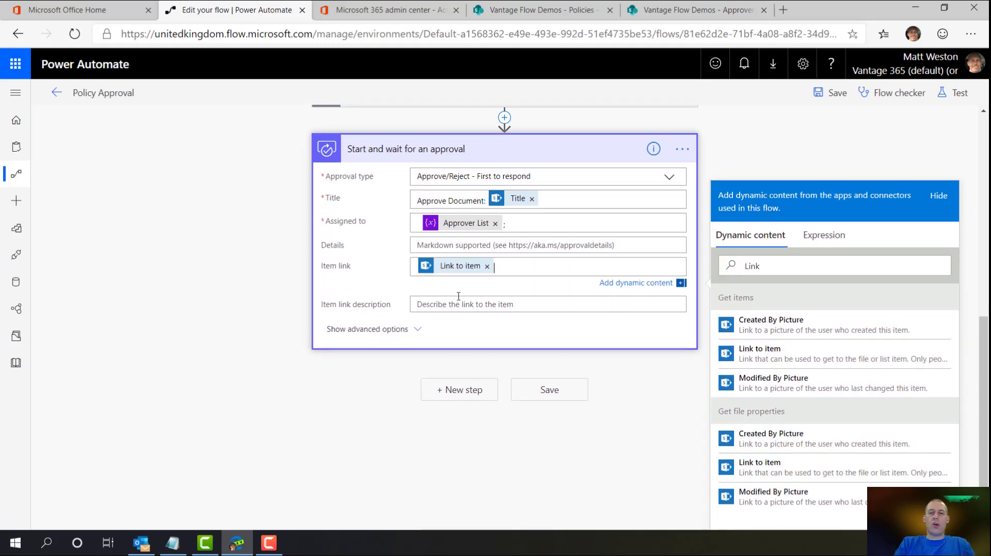
{"action": "type", "text": "Link to Document"}
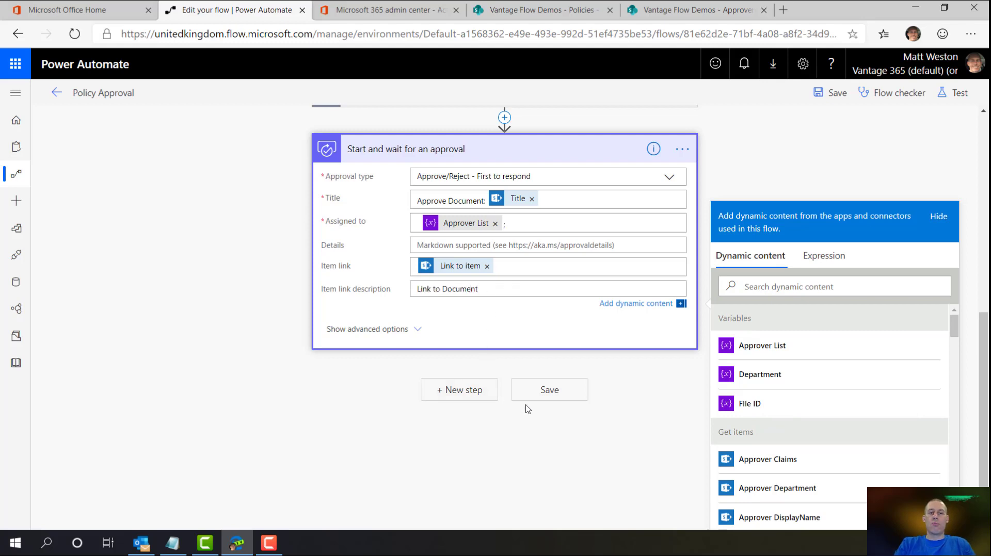
{"action": "left_click", "coordinate": [549, 391]}
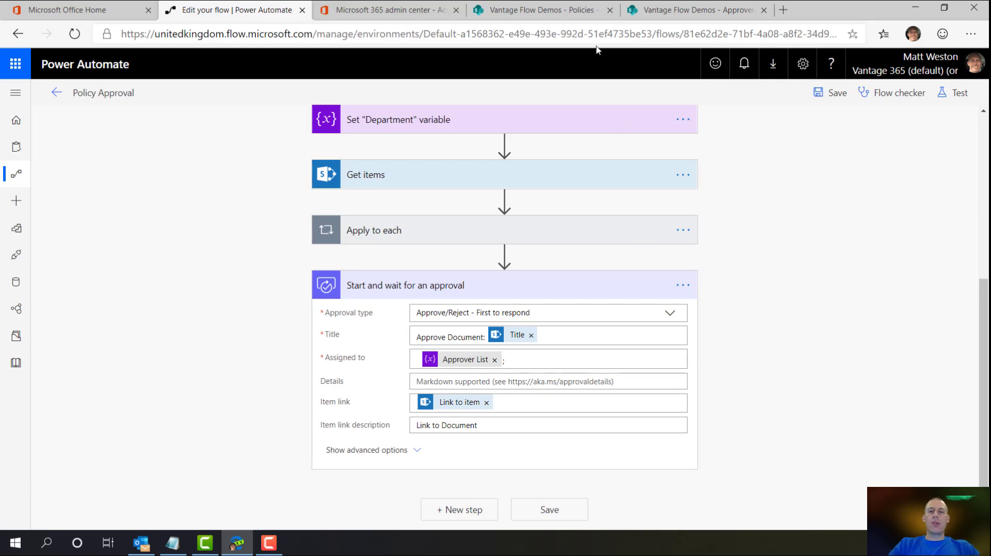
- Switch to the SharePoint Policies library and run the Policy Approval flow on Sales Policy.docx
{"action": "left_click", "coordinate": [541, 11]}
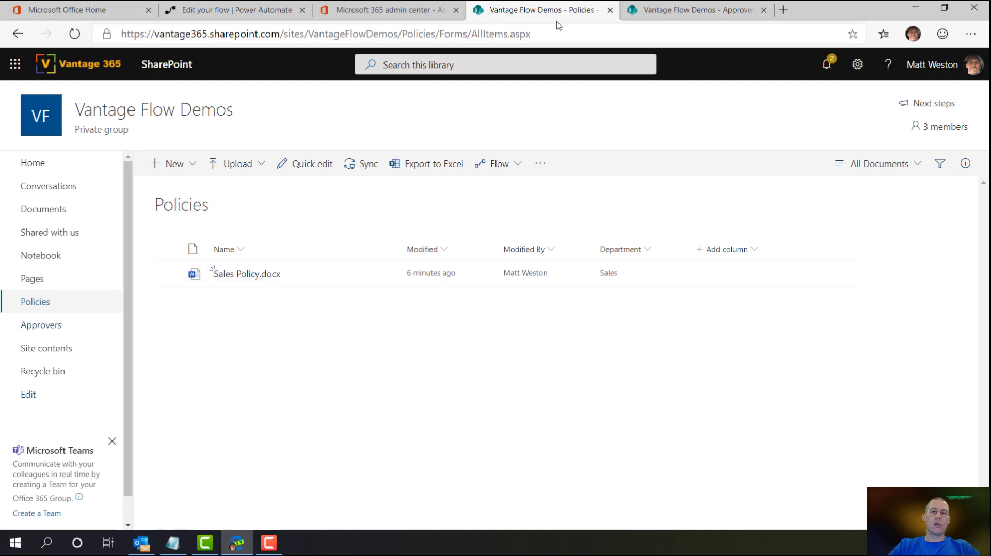
{"action": "left_click", "coordinate": [167, 274]}
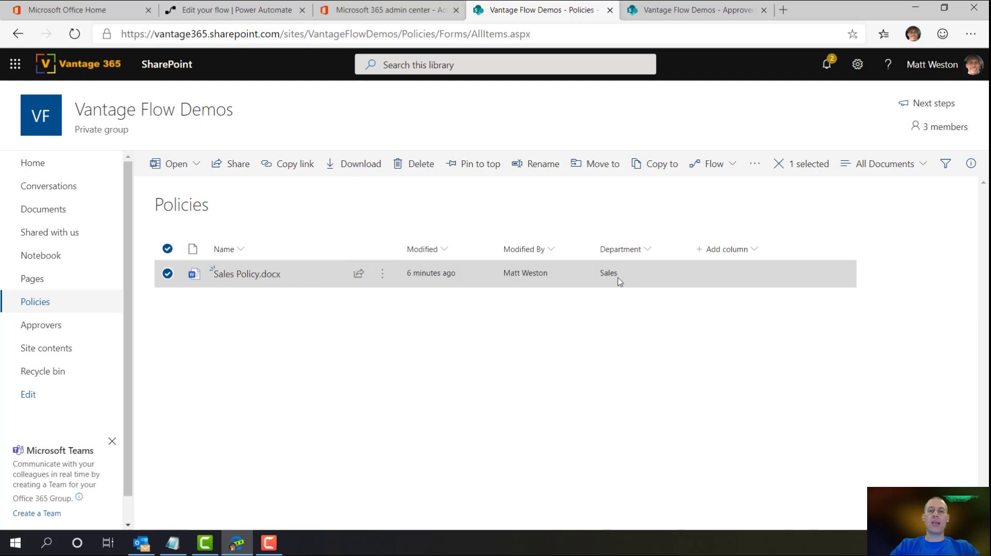
{"action": "left_click", "coordinate": [732, 165]}
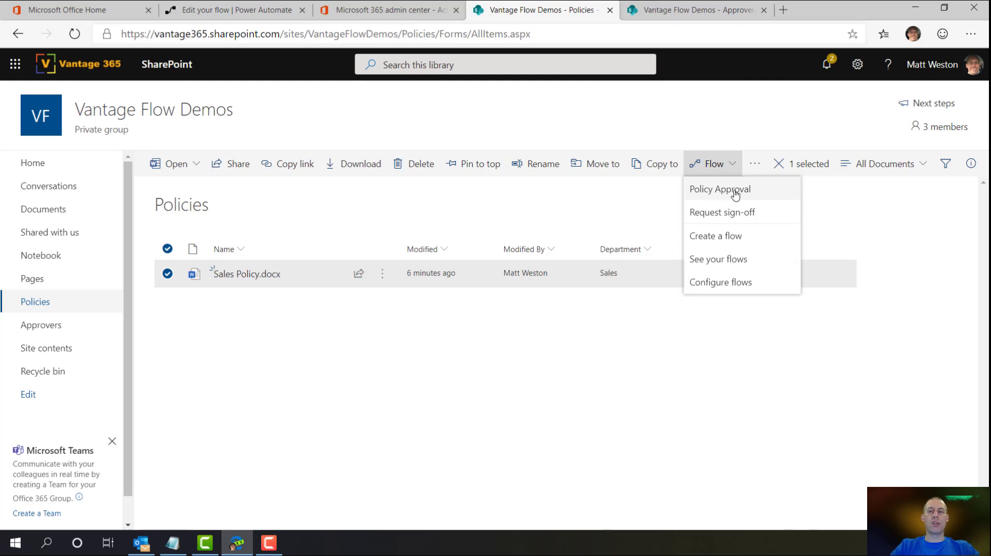
{"action": "left_click", "coordinate": [736, 194]}
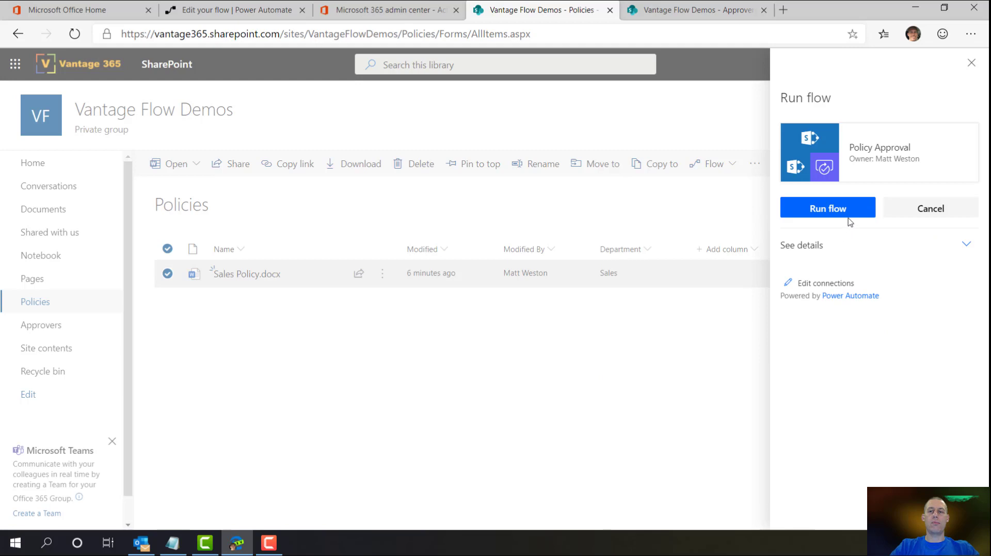
{"action": "left_click", "coordinate": [805, 223]}
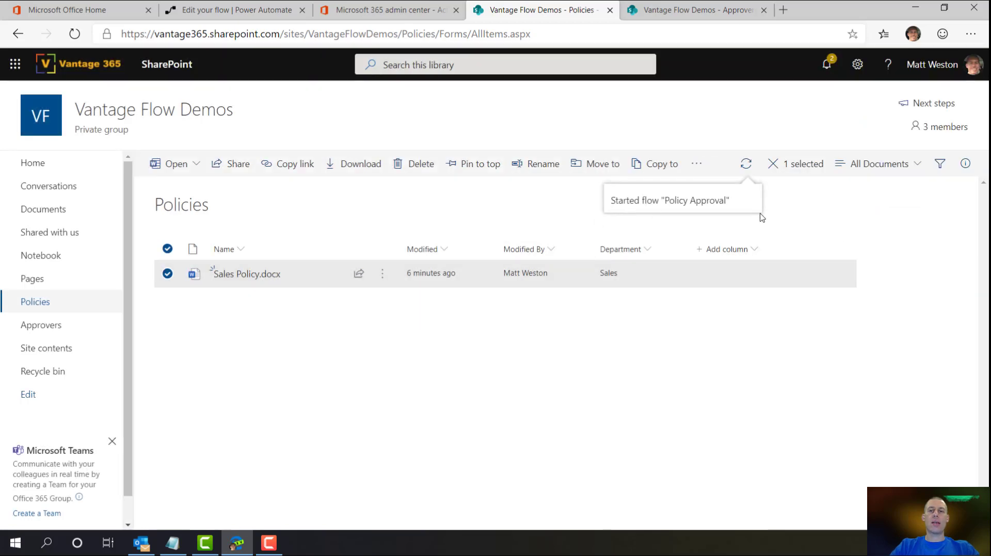
- Return to Power Automate, leave the flow editor and open the most recent Policy Approval run
{"action": "left_click", "coordinate": [263, 10]}
{"action": "left_click", "coordinate": [53, 94]}
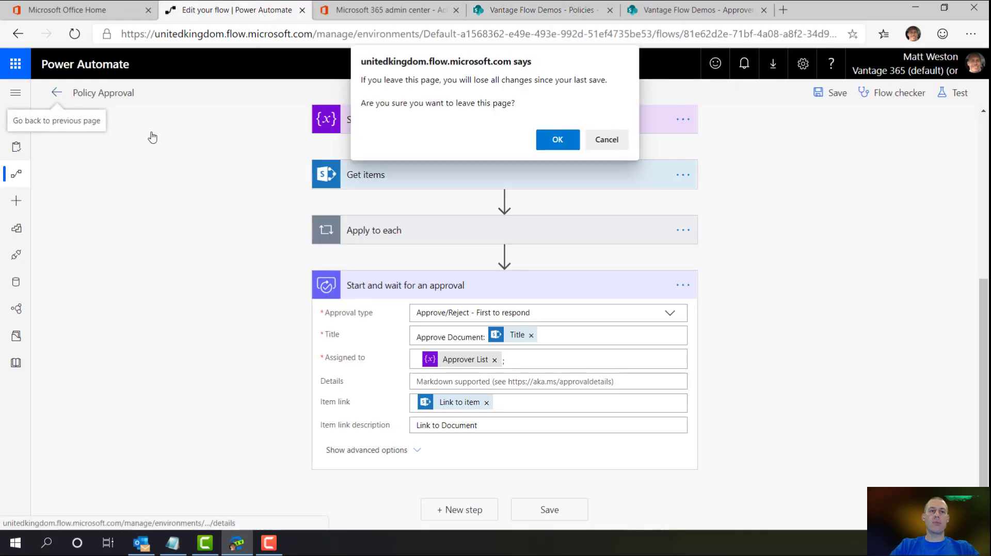
{"action": "left_click", "coordinate": [556, 141]}
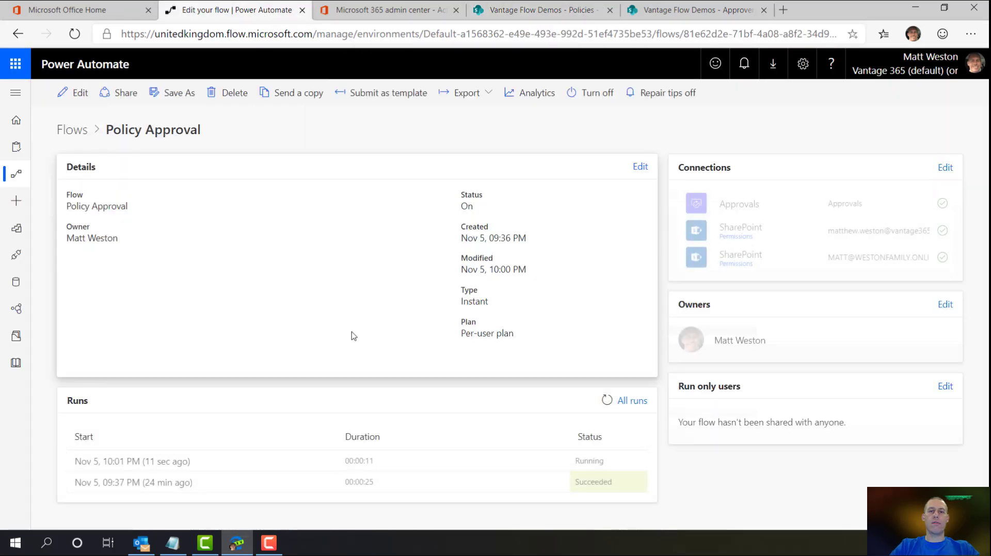
{"action": "left_click", "coordinate": [133, 462]}
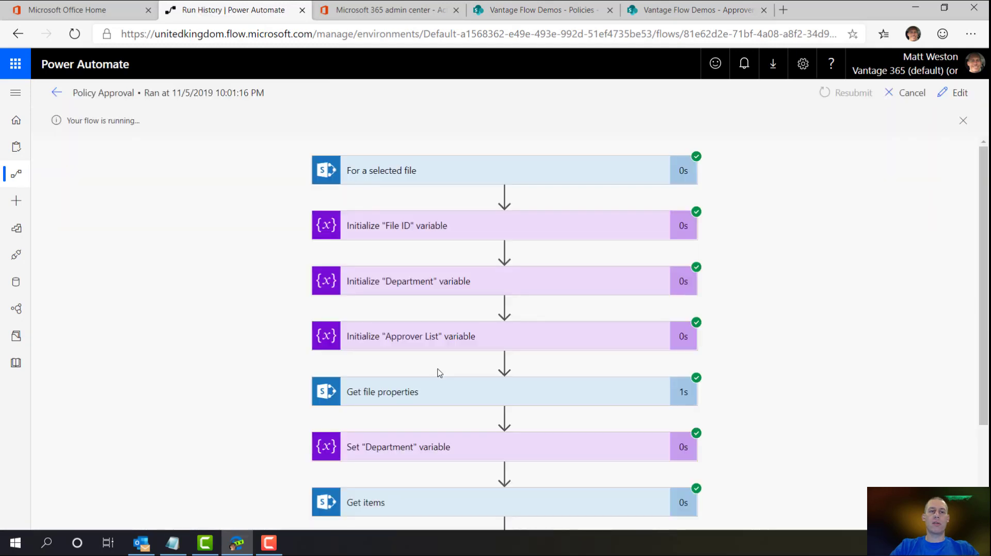
- Examine the inputs of the File ID and Department variable initializations in the flow run
{"action": "scroll", "coordinate": [745, 334], "scroll_direction": "down", "scroll_amount": 2}
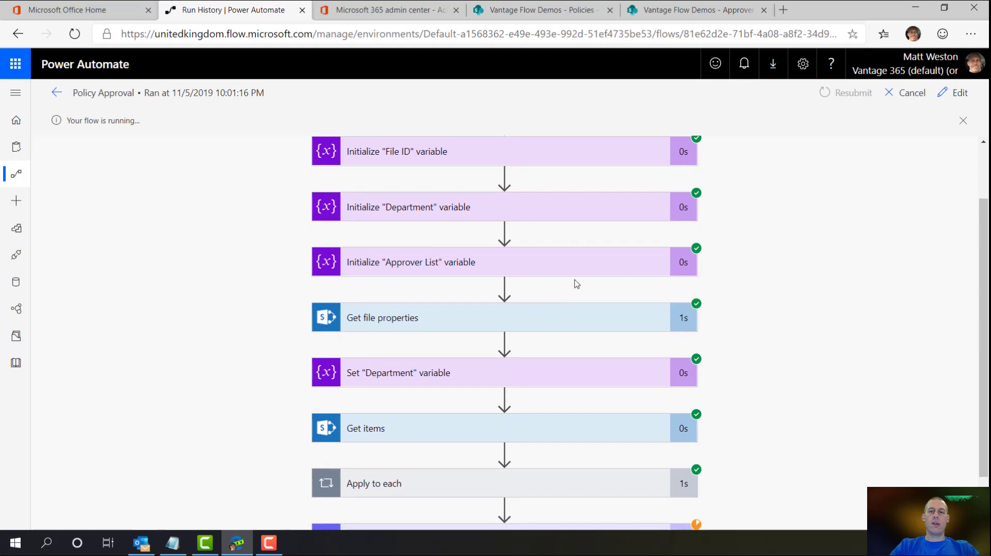
{"action": "left_click", "coordinate": [645, 152]}
{"action": "scroll", "coordinate": [754, 294], "scroll_direction": "down", "scroll_amount": 1}
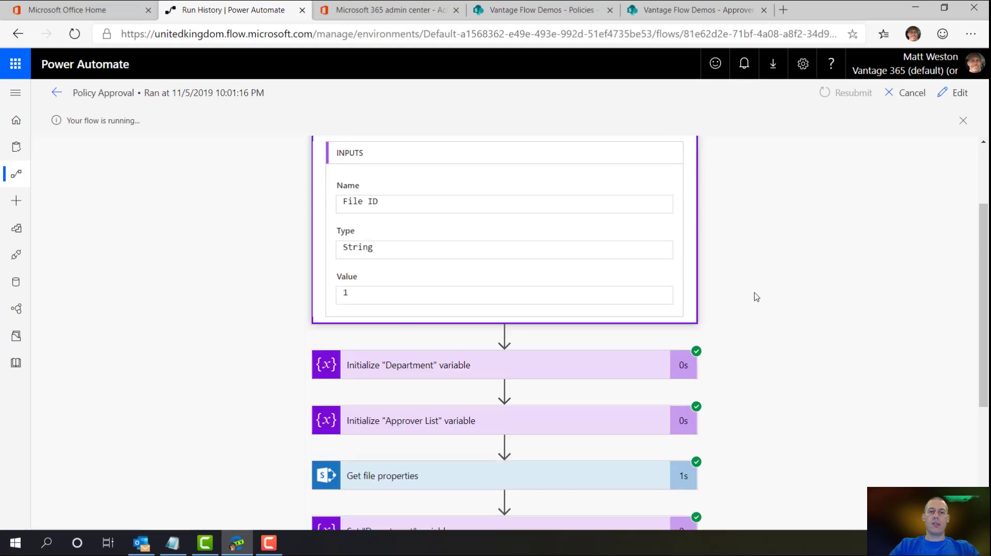
{"action": "left_click", "coordinate": [443, 353]}
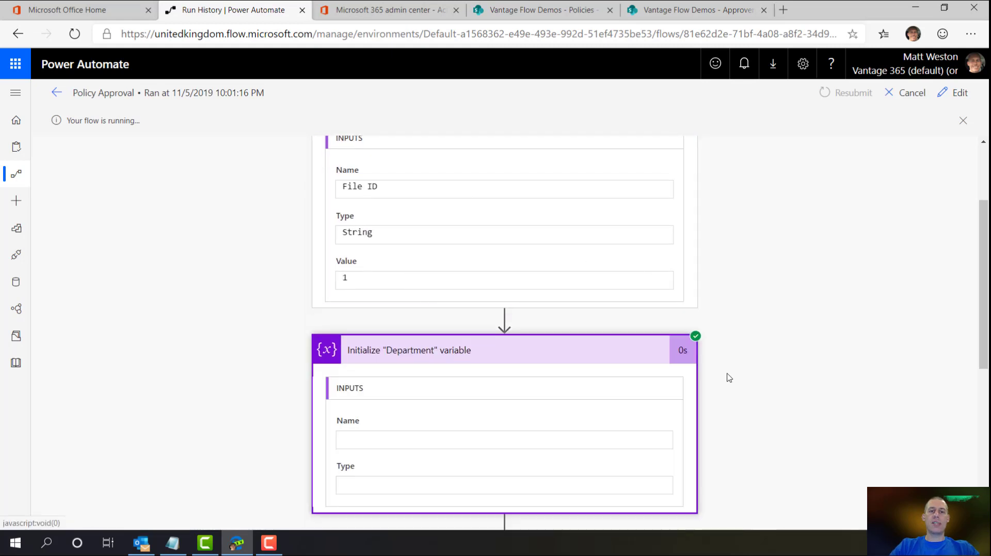
{"action": "scroll", "coordinate": [728, 378], "scroll_direction": "down", "scroll_amount": 4}
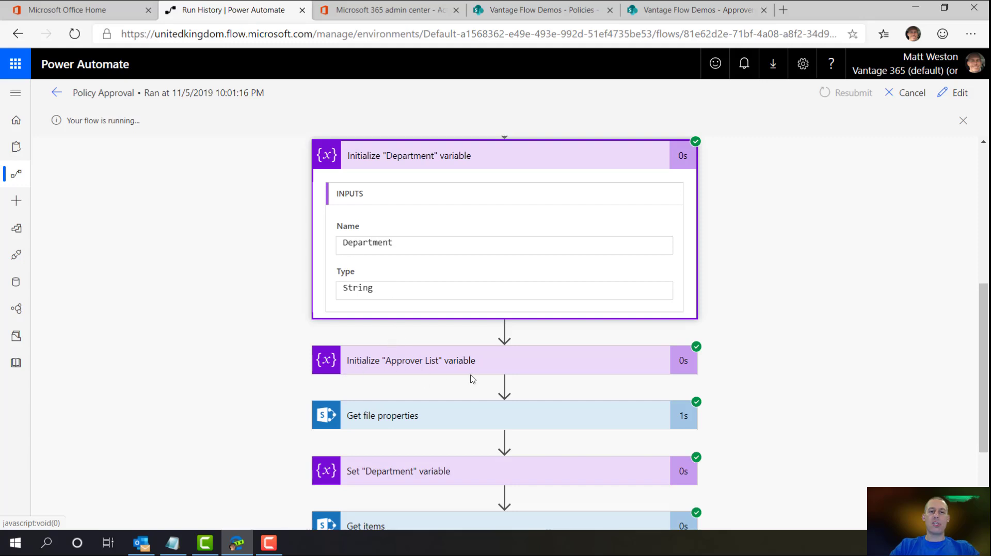
{"action": "scroll", "coordinate": [494, 387], "scroll_direction": "down", "scroll_amount": 3}
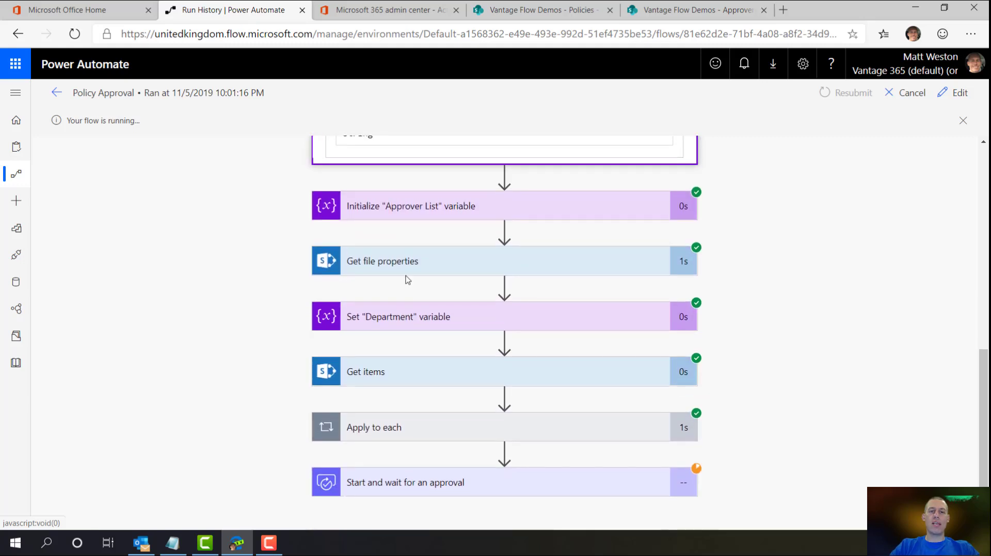
- Review the Get file properties outputs, including the department value, and the value assigned by the Set Department variable action
{"action": "left_click", "coordinate": [516, 267]}
{"action": "scroll", "coordinate": [694, 314], "scroll_direction": "down", "scroll_amount": 3}
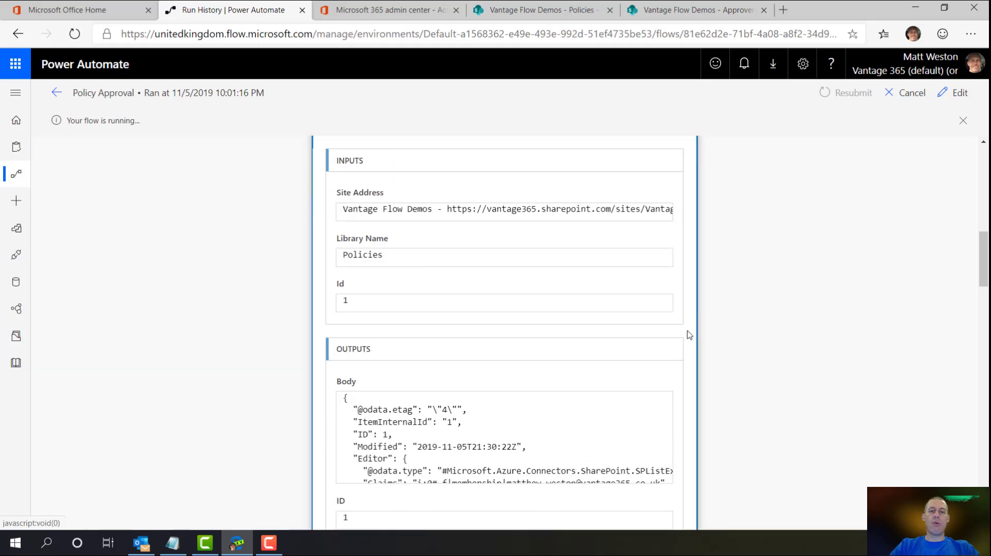
{"action": "scroll", "coordinate": [651, 432], "scroll_direction": "down", "scroll_amount": 10}
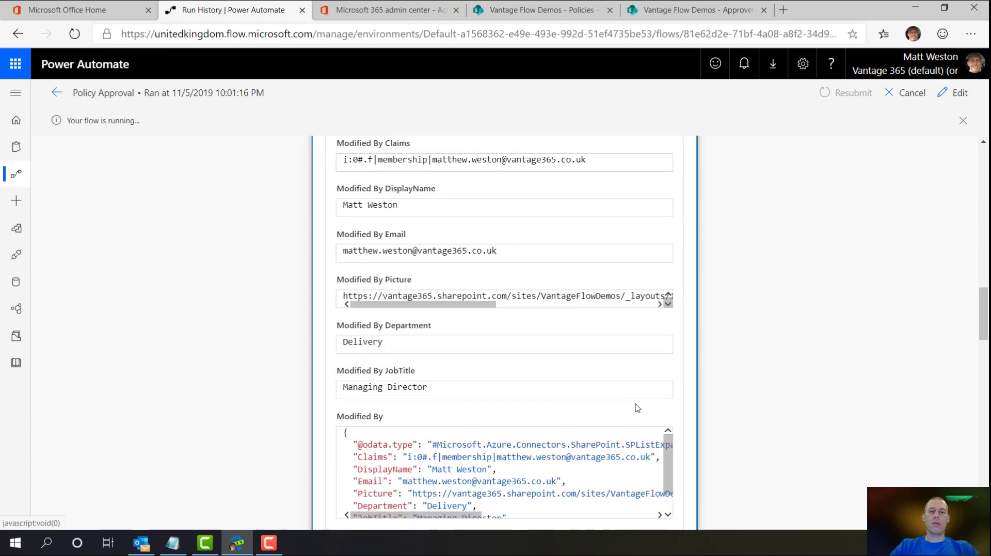
{"action": "scroll", "coordinate": [746, 387], "scroll_direction": "down", "scroll_amount": 10}
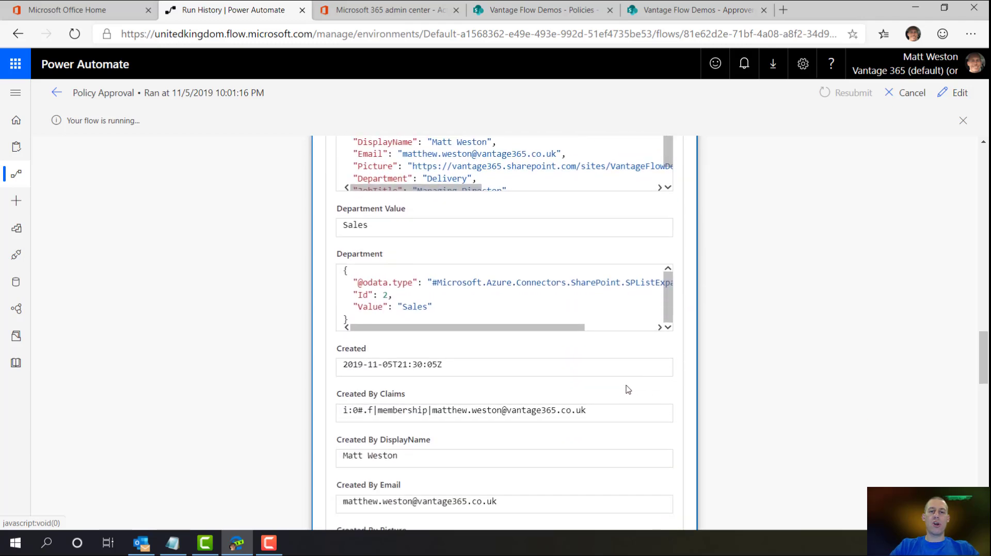
{"action": "scroll", "coordinate": [673, 398], "scroll_direction": "down", "scroll_amount": 10}
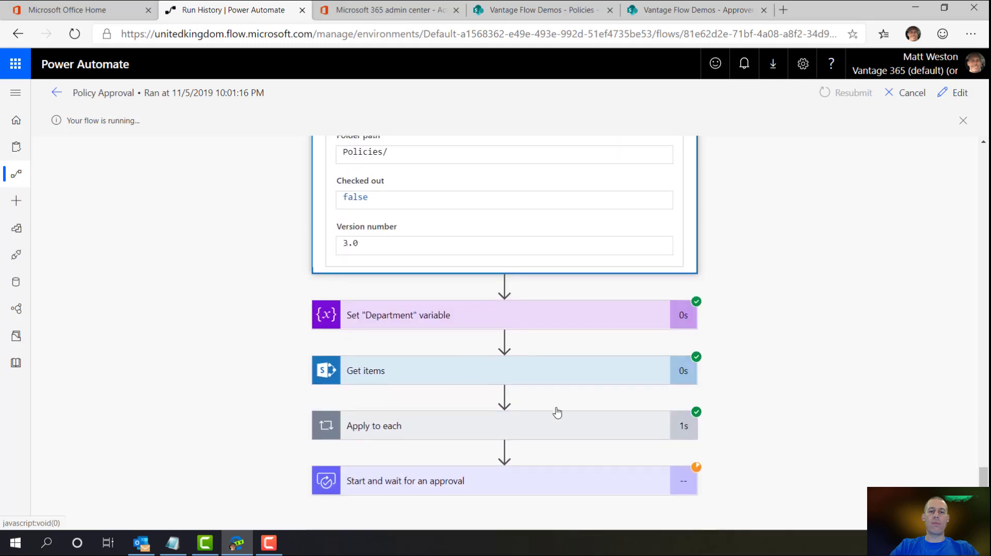
{"action": "left_click", "coordinate": [438, 326]}
{"action": "scroll", "coordinate": [663, 369], "scroll_direction": "down", "scroll_amount": 4}
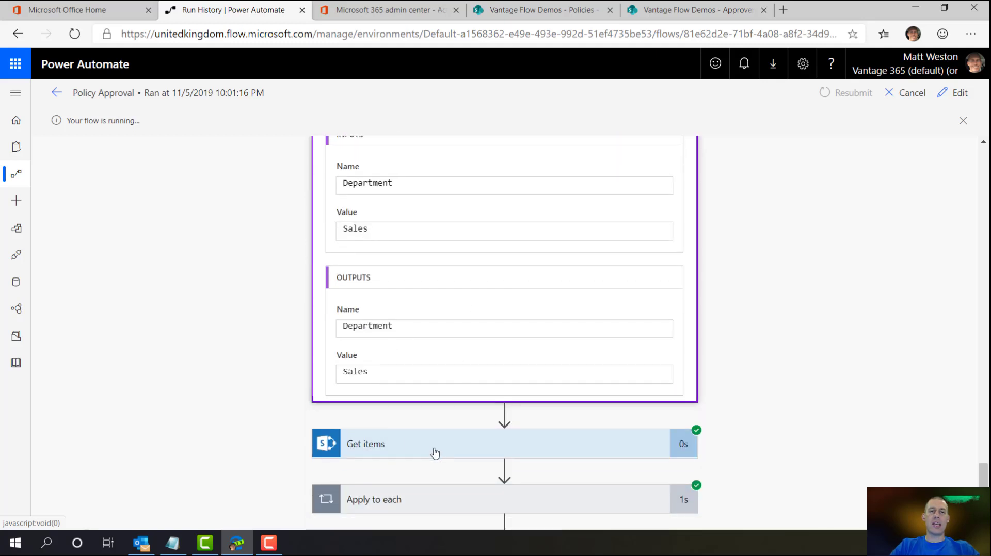
- Inspect the Get items action's filter query and its output body for the Approvers list
{"action": "left_click", "coordinate": [467, 443]}
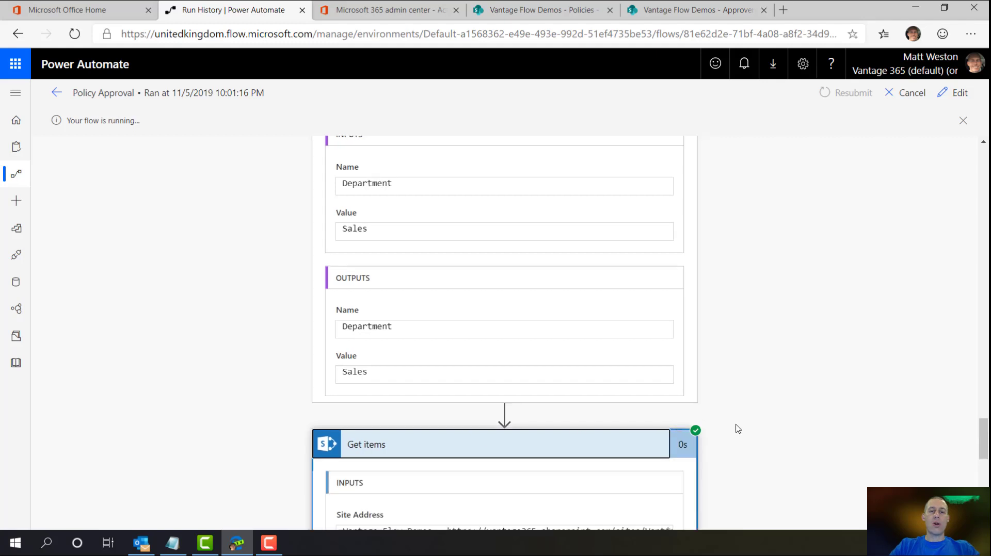
{"action": "scroll", "coordinate": [738, 402], "scroll_direction": "down", "scroll_amount": 2}
{"action": "scroll", "coordinate": [774, 391], "scroll_direction": "down", "scroll_amount": 3}
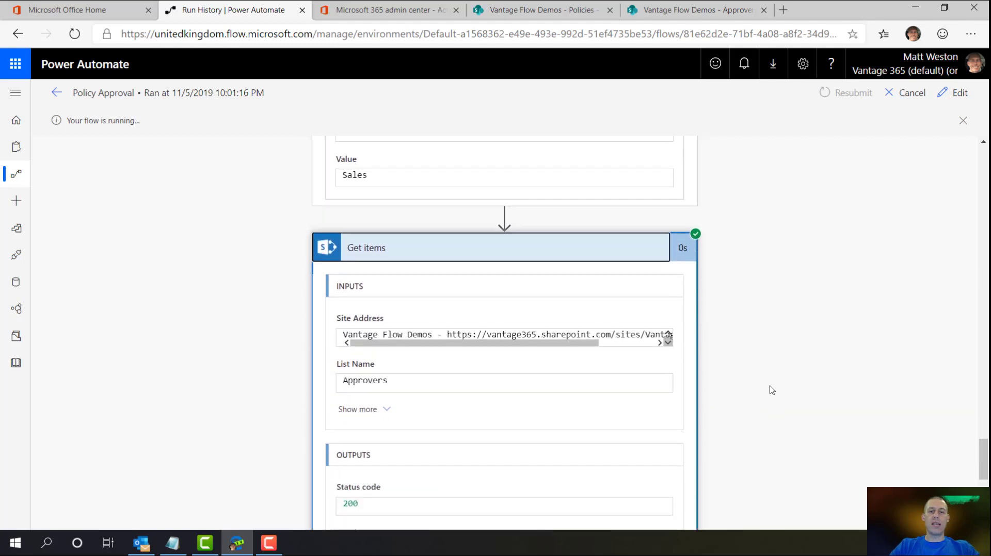
{"action": "left_click", "coordinate": [365, 398]}
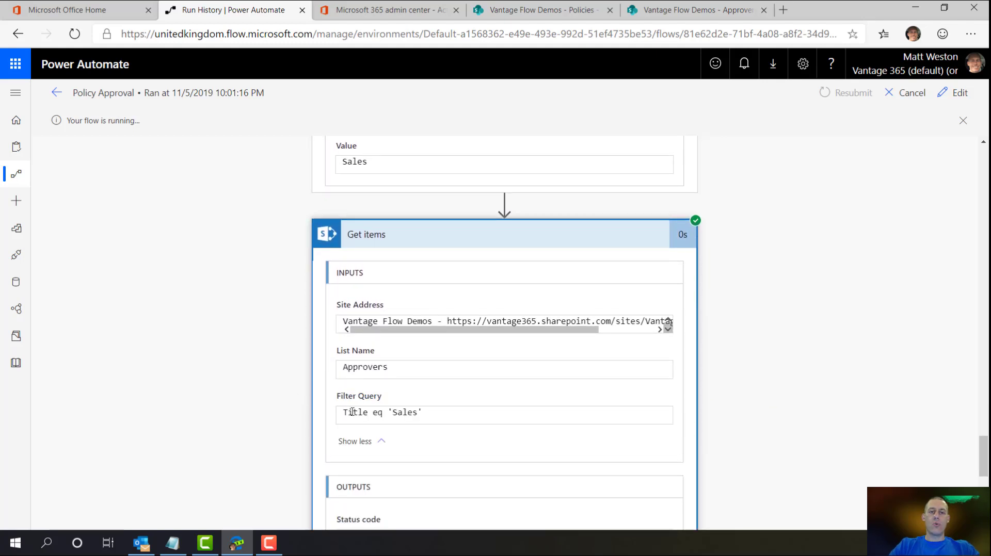
{"action": "scroll", "coordinate": [774, 397], "scroll_direction": "down", "scroll_amount": 6}
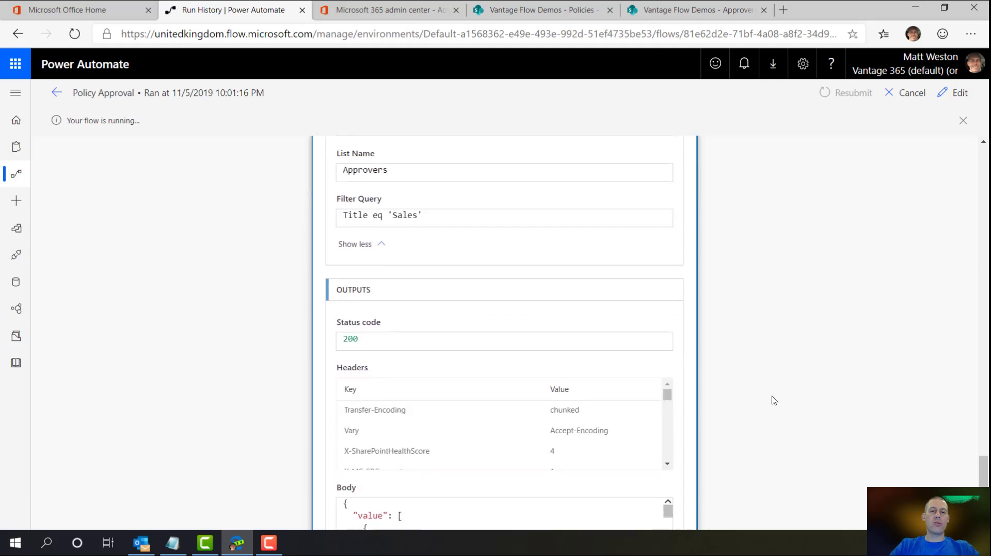
{"action": "left_click_drag", "start_coordinate": [668, 372], "coordinate": [667, 439]}
{"action": "scroll", "coordinate": [793, 388], "scroll_direction": "down", "scroll_amount": 2}
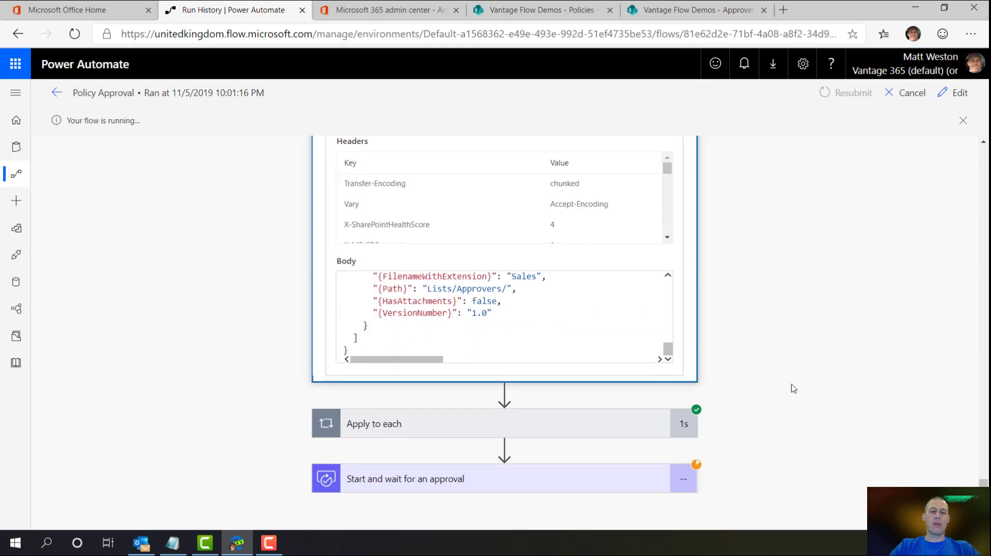
- Inspect the values that Append to string variable adds to Approver List in both iterations of the Apply to each loop
{"action": "left_click", "coordinate": [535, 422]}
{"action": "scroll", "coordinate": [681, 429], "scroll_direction": "down", "scroll_amount": 2}
{"action": "scroll", "coordinate": [487, 411], "scroll_direction": "up", "scroll_amount": 1}
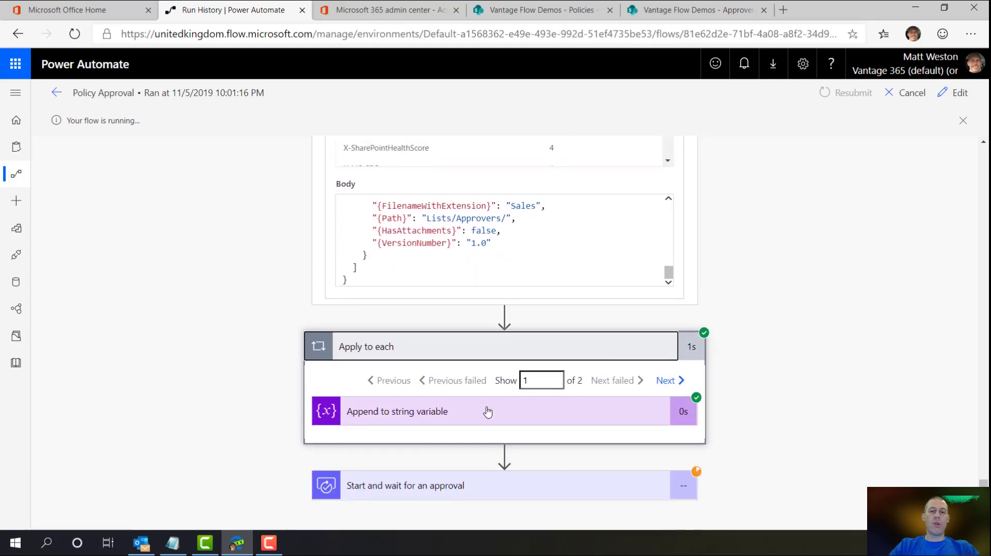
{"action": "left_click", "coordinate": [486, 422]}
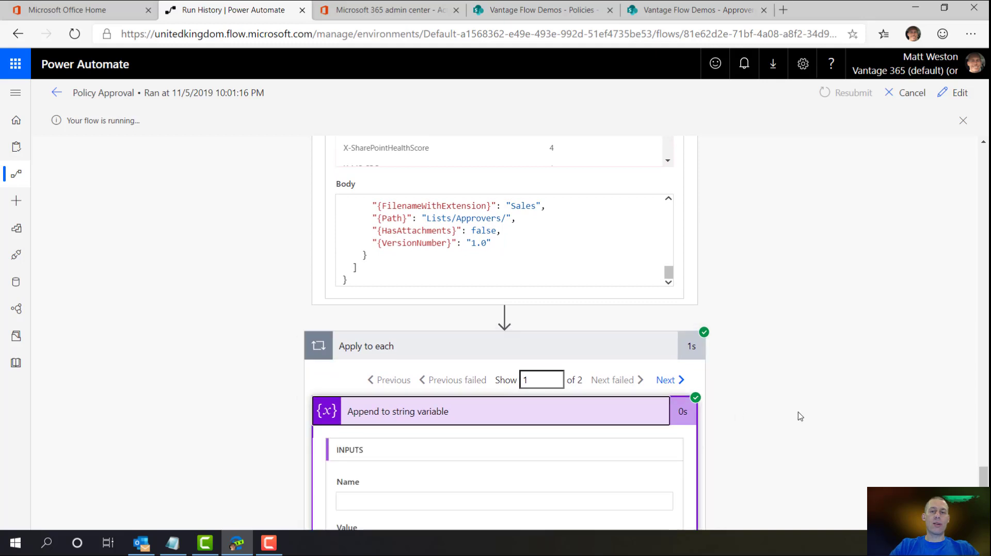
{"action": "scroll", "coordinate": [798, 420], "scroll_direction": "down", "scroll_amount": 2}
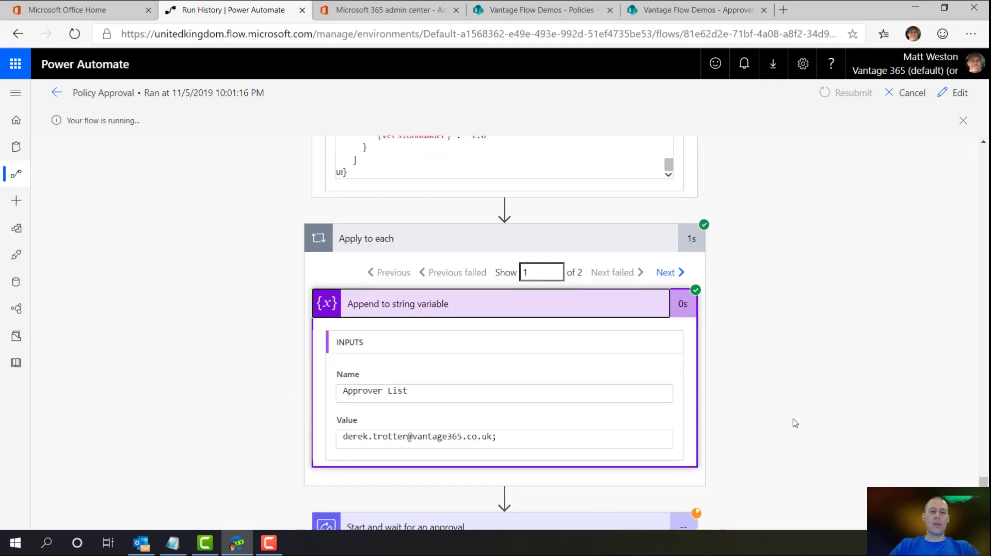
{"action": "left_click", "coordinate": [665, 268]}
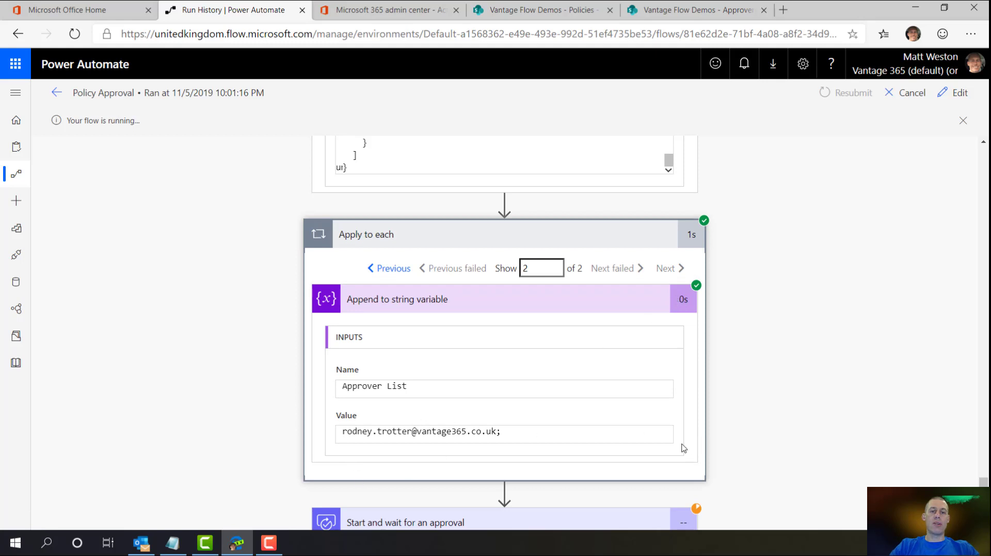
{"action": "scroll", "coordinate": [684, 448], "scroll_direction": "down", "scroll_amount": 1}
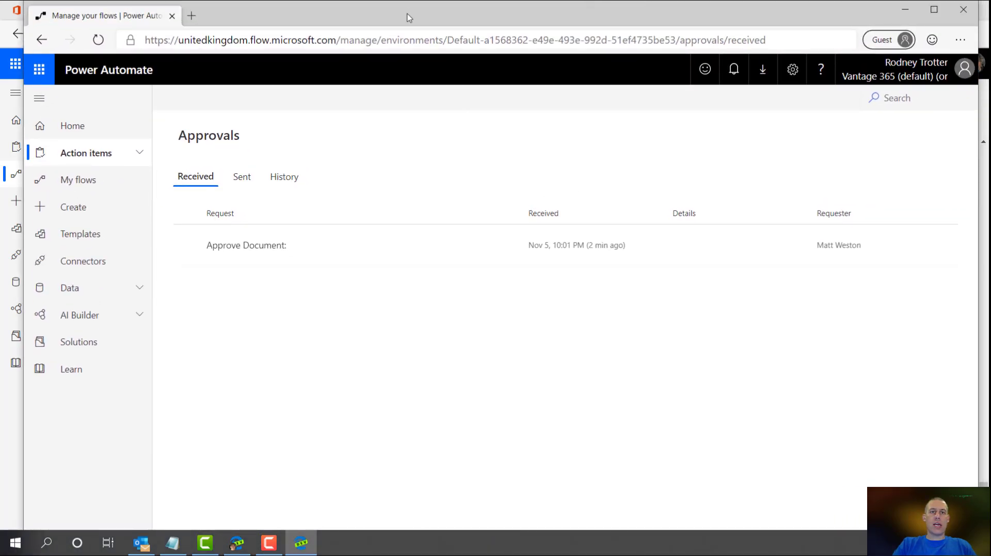
- In the approver's maximized browser window, open the received Approve Document request and submit the response Approve without a comment
{"action": "double_click", "coordinate": [409, 18]}
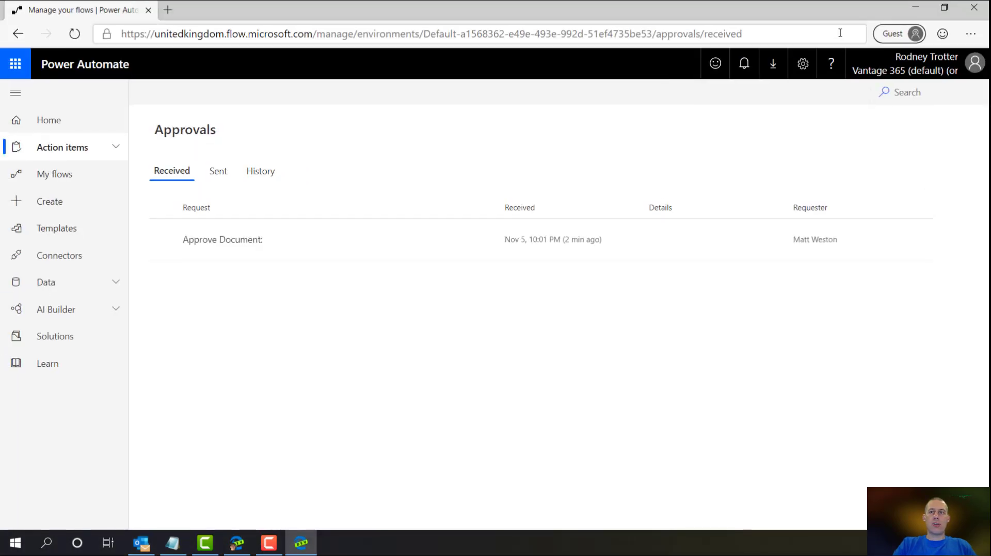
{"action": "left_click", "coordinate": [257, 244]}
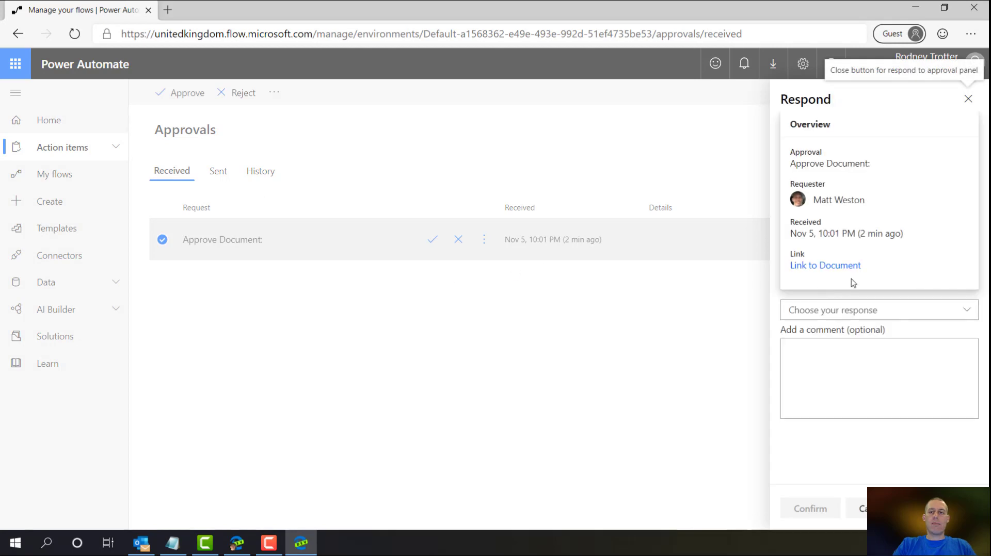
{"action": "left_click", "coordinate": [826, 310]}
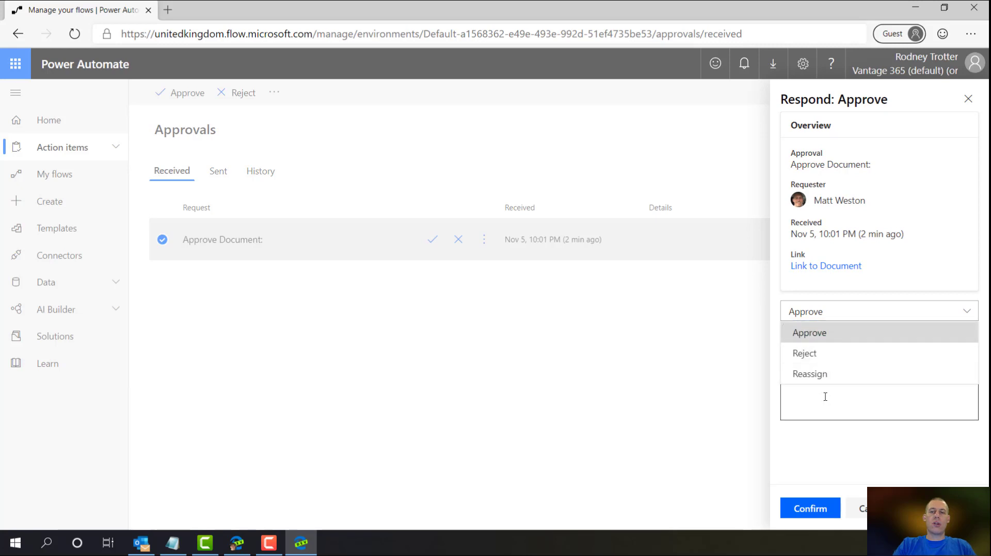
{"action": "left_click", "coordinate": [826, 336]}
{"action": "left_click", "coordinate": [805, 508]}
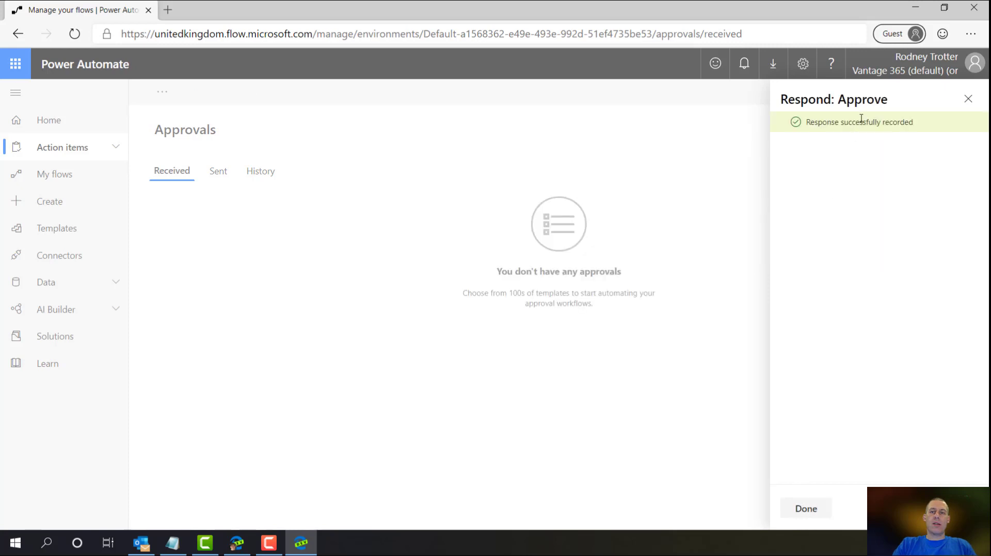
- Return to the Policy Approval run and review the response summary and outcome of the Start and wait for an approval action
{"action": "left_click", "coordinate": [915, 7]}
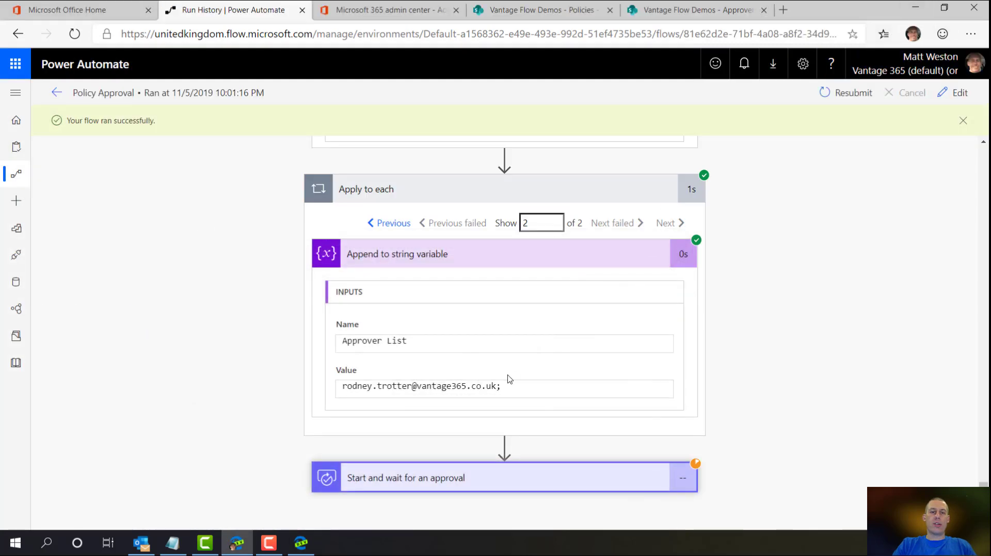
{"action": "scroll", "coordinate": [755, 421], "scroll_direction": "down", "scroll_amount": 6}
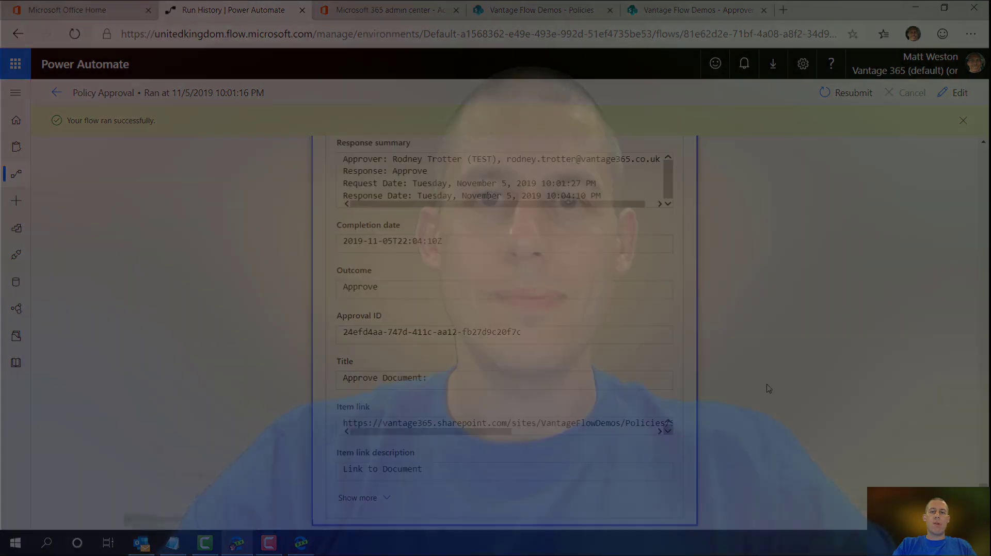